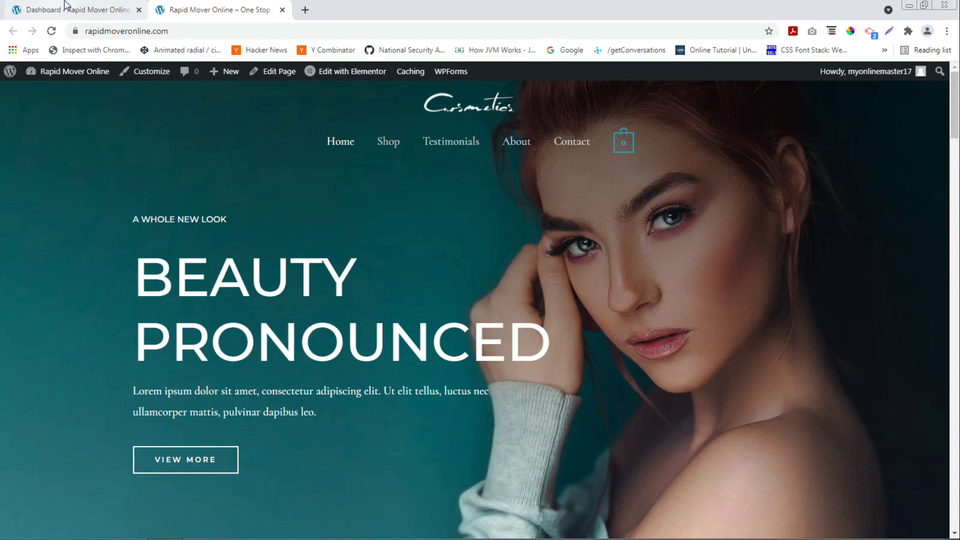
Look over the store's front page from the hero banner down to the footer.
left_click(65, 7)
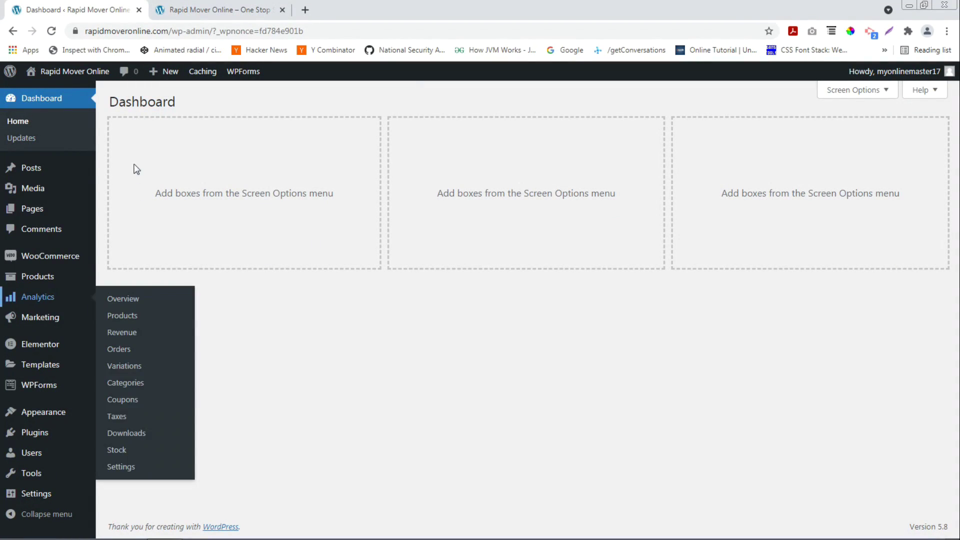
left_click(185, 7)
scroll(400, 283, "down", 3)
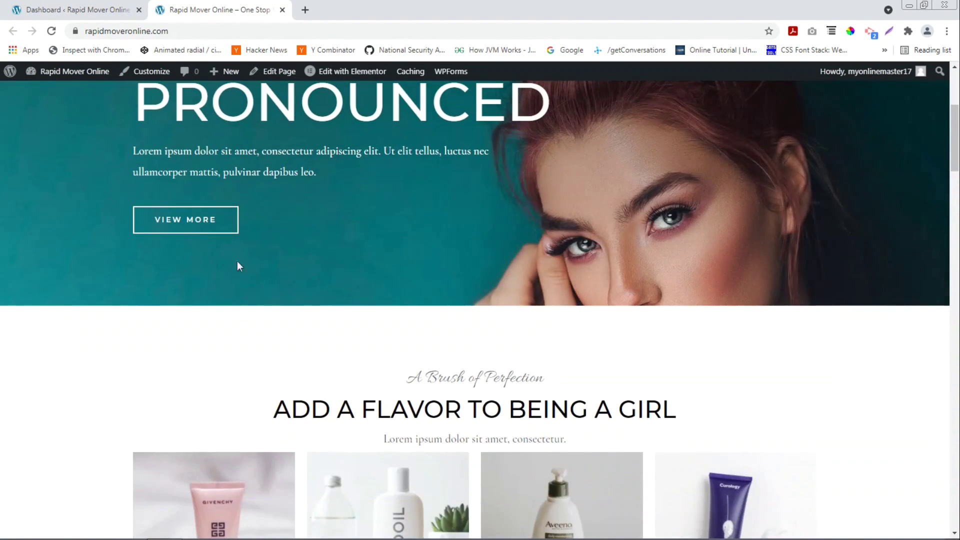
scroll(401, 284, "down", 20)
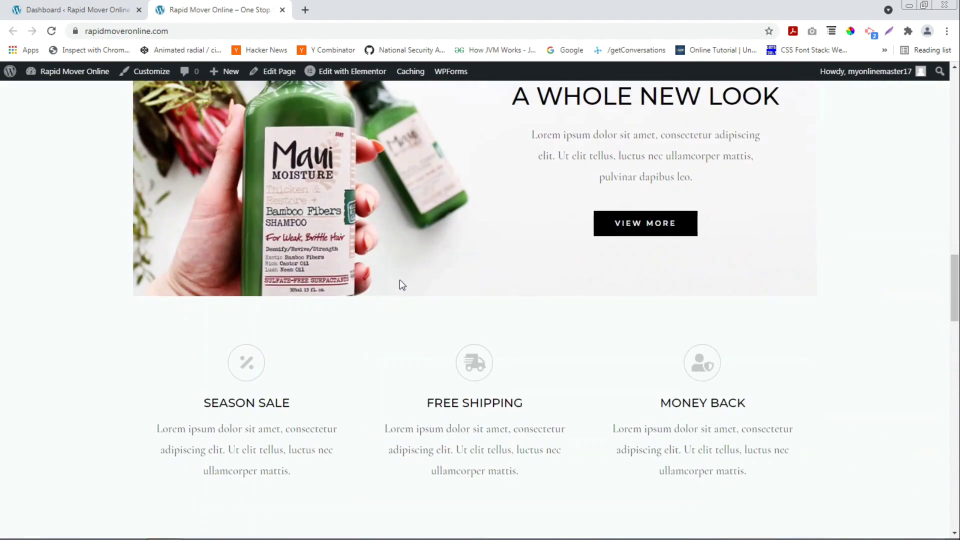
scroll(400, 281, "down", 15)
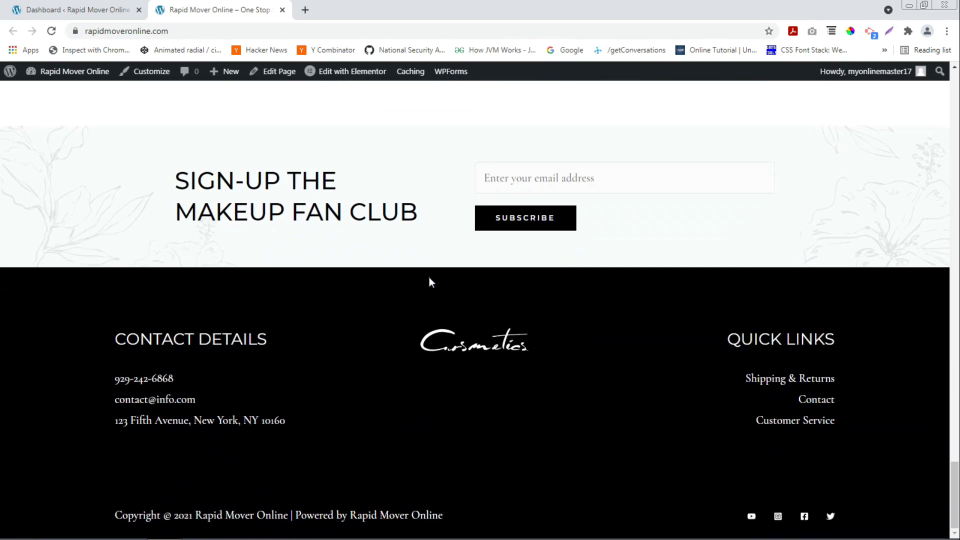
Return to the WordPress dashboard and view the list of installed plugins.
left_click(78, 10)
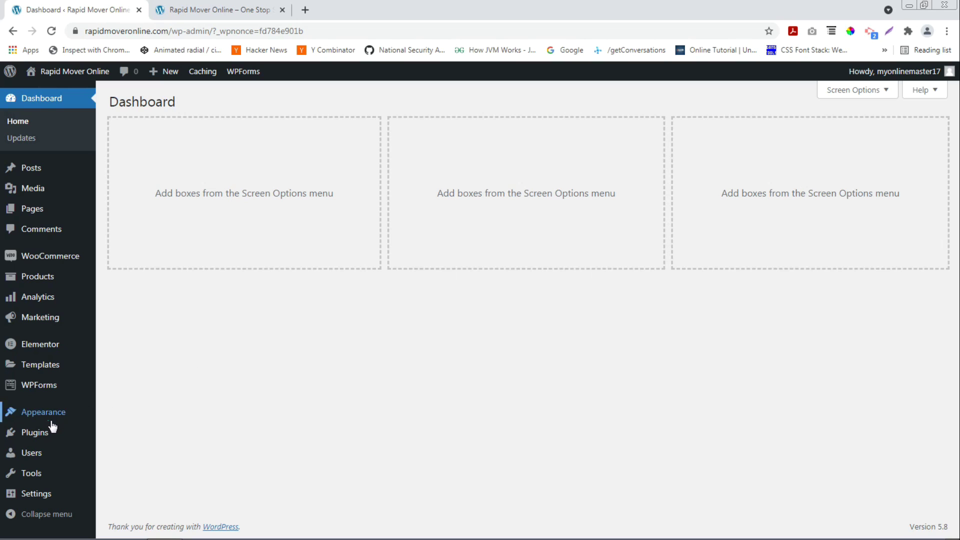
mouse_move(41, 433)
left_click(139, 435)
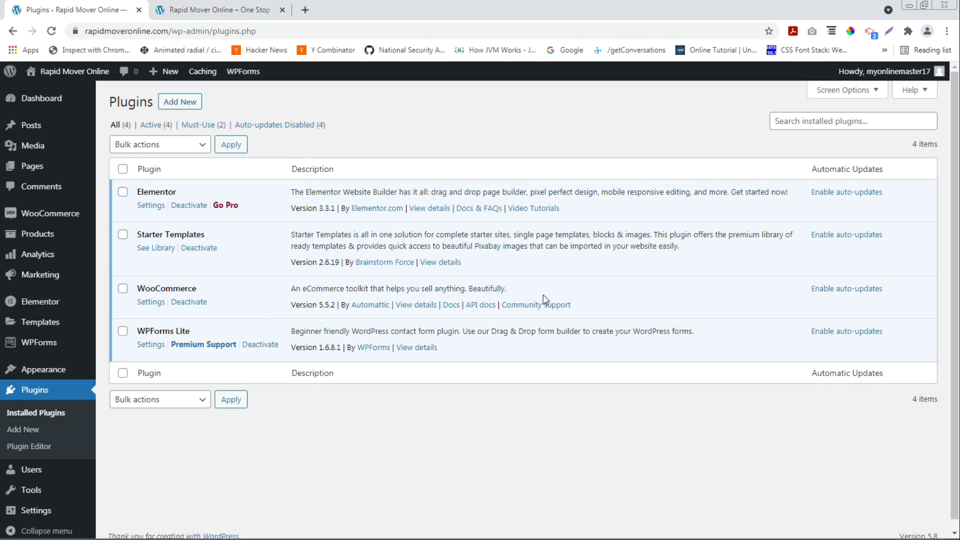
Review the WooCommerce Home page, including its notifications, stats overview and store management links.
mouse_move(40, 220)
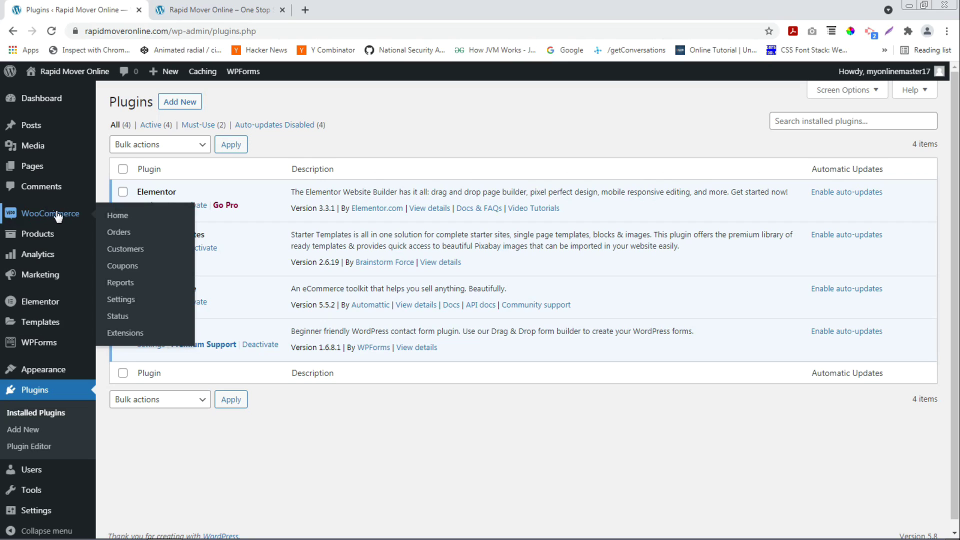
left_click(136, 220)
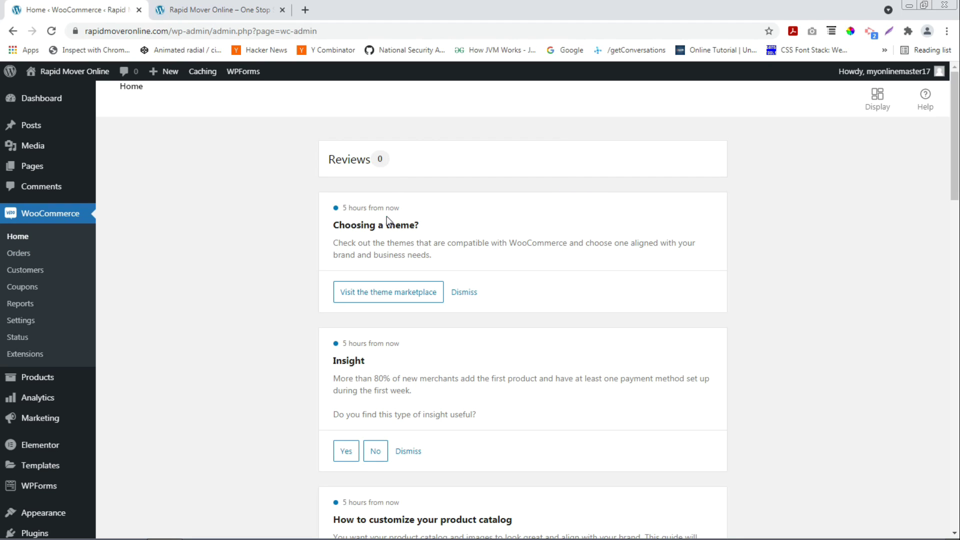
scroll(376, 228, "down", 2)
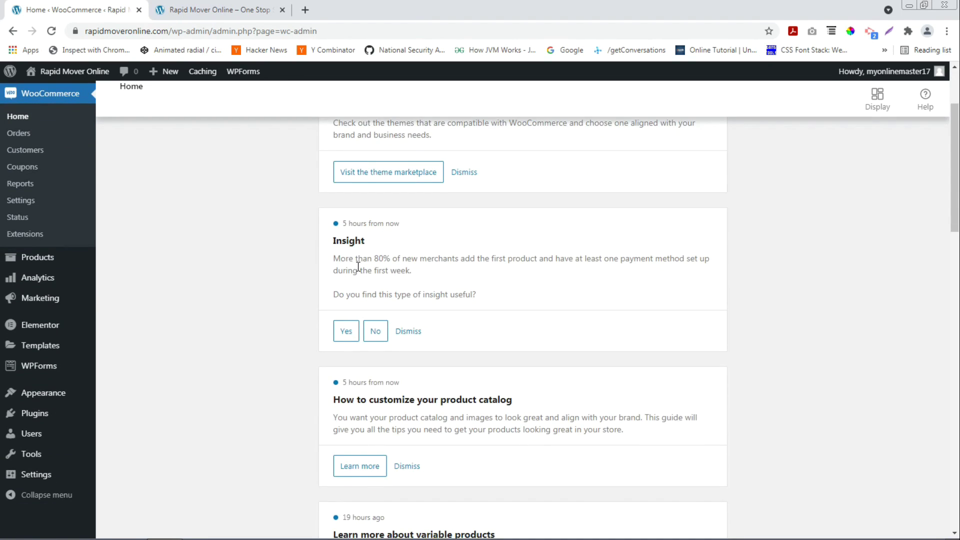
scroll(385, 275, "down", 4)
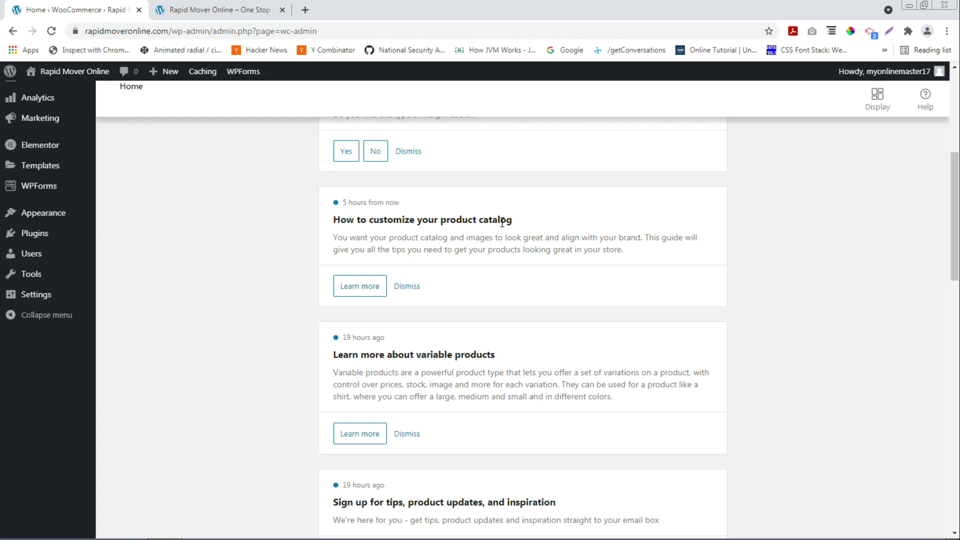
scroll(504, 233, "down", 4)
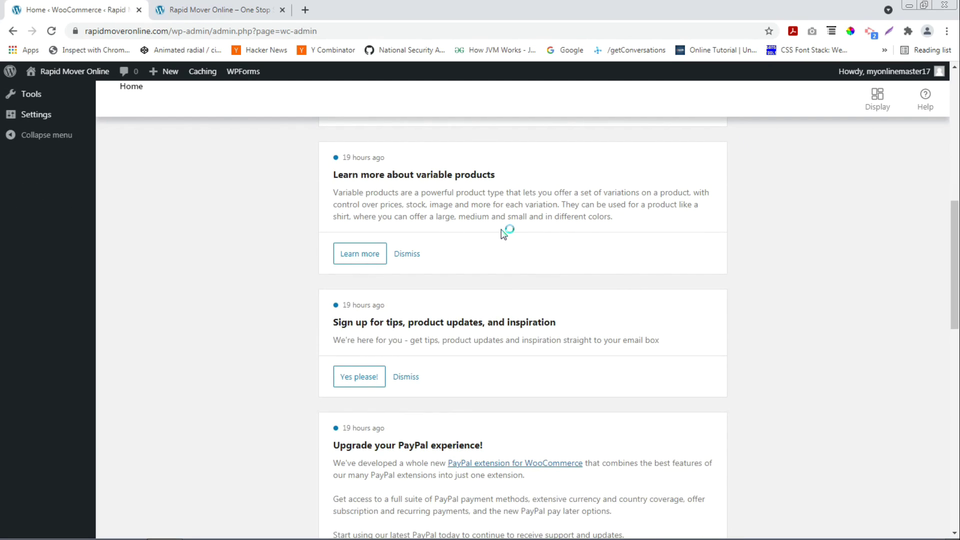
scroll(503, 233, "down", 4)
scroll(504, 234, "down", 4)
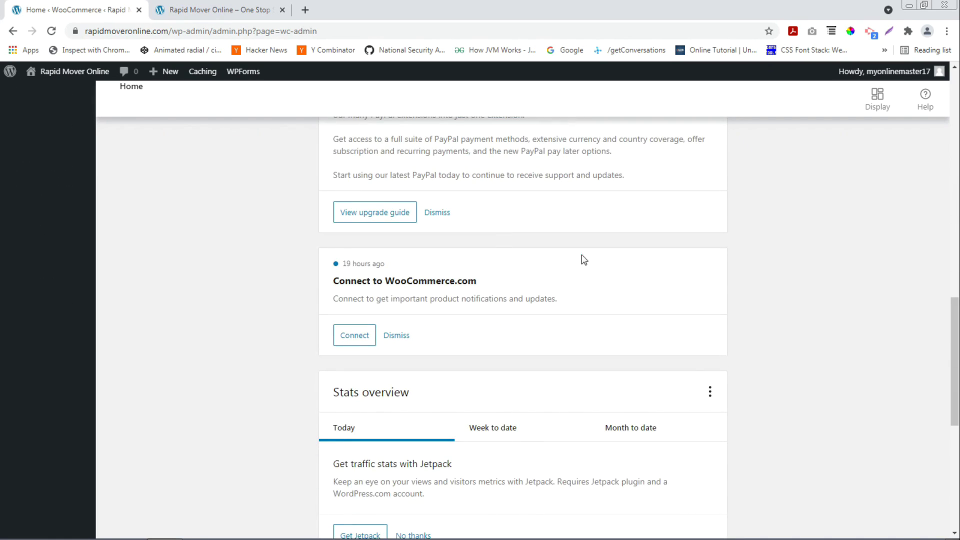
scroll(523, 283, "down", 4)
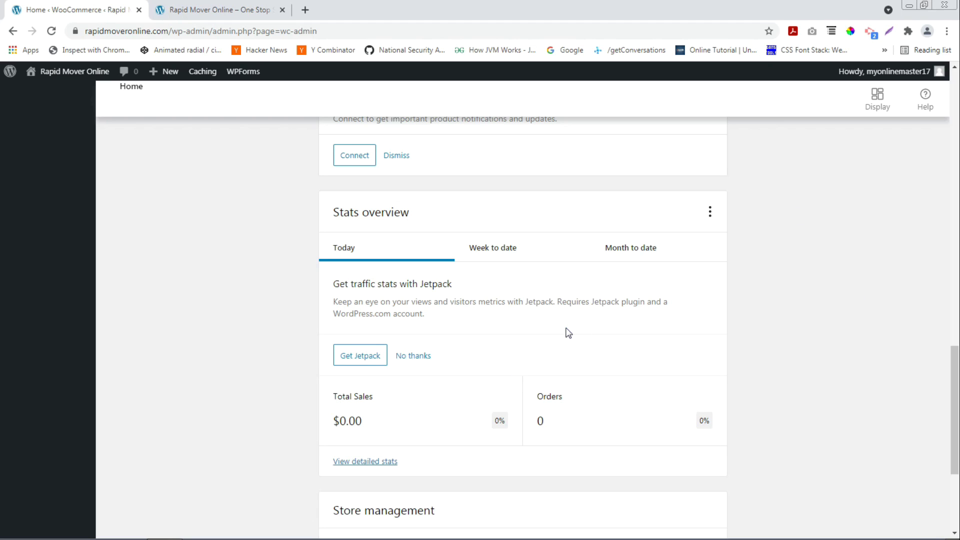
scroll(568, 333, "down", 3)
scroll(568, 333, "down", 1)
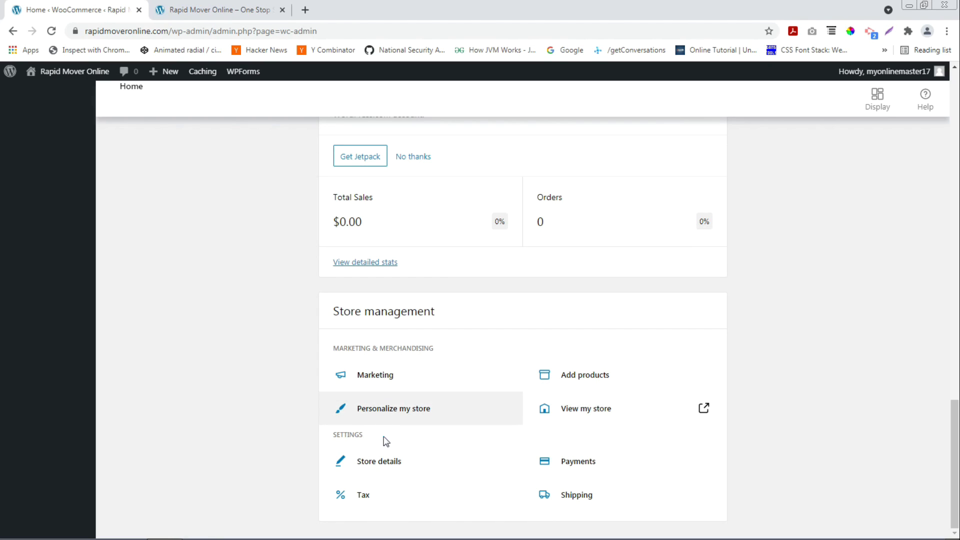
scroll(487, 379, "up", 15)
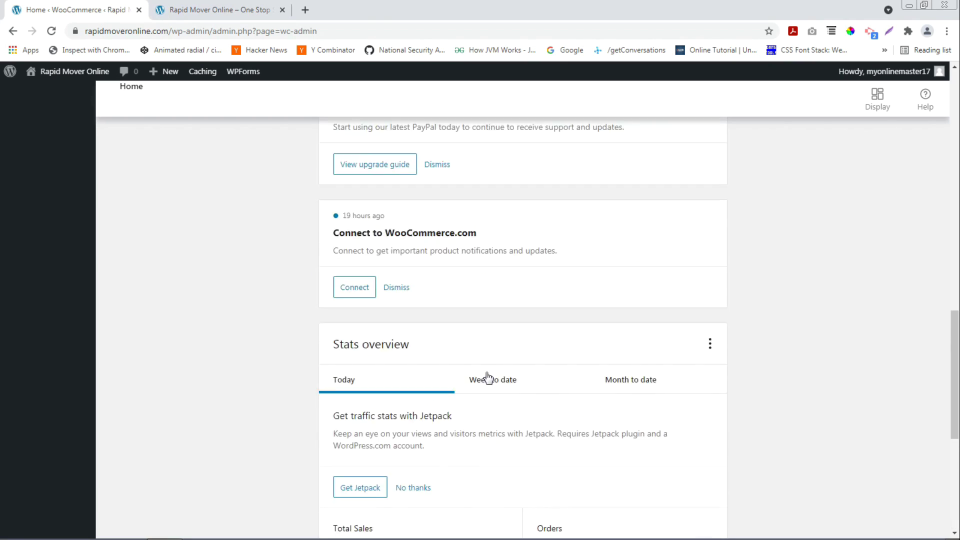
scroll(559, 379, "up", 9)
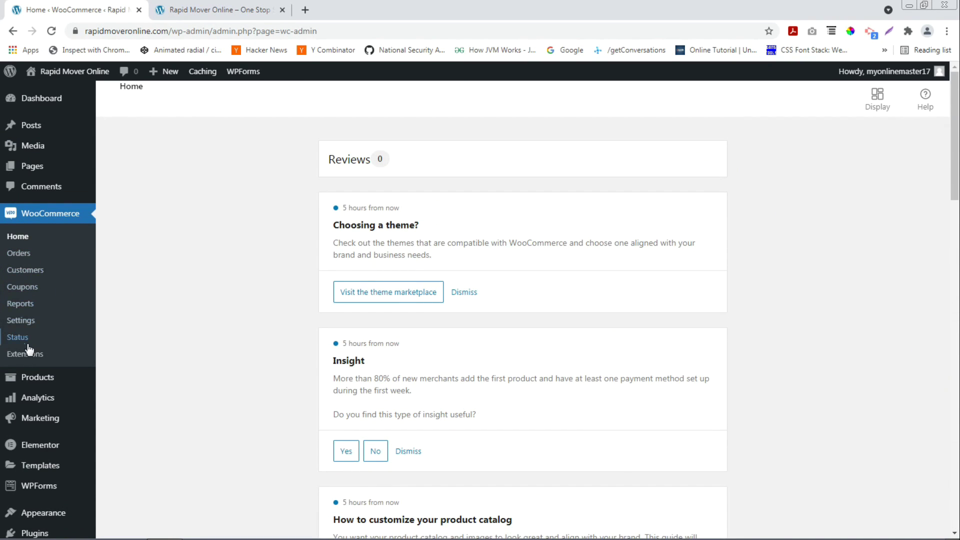
View the WooCommerce Orders page and the Customers page.
left_click(22, 254)
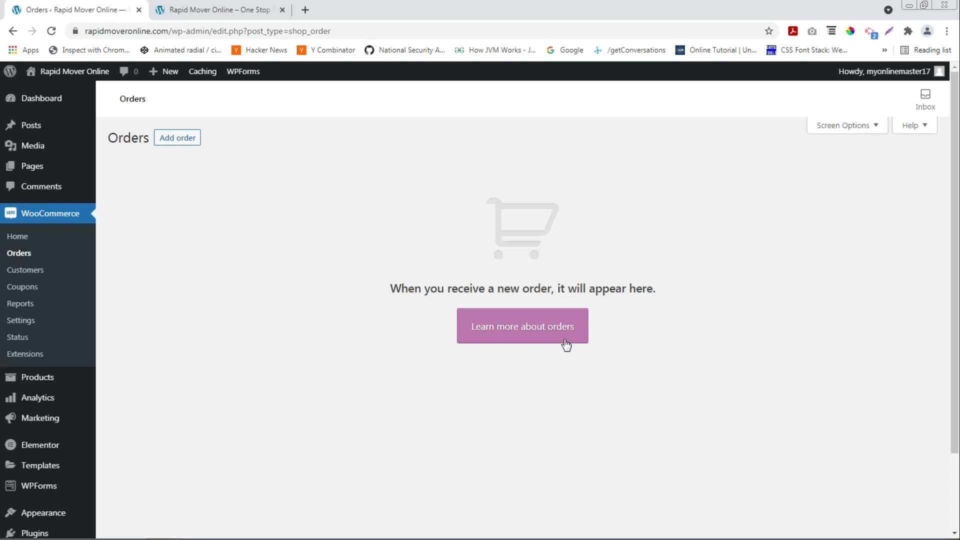
left_click(26, 271)
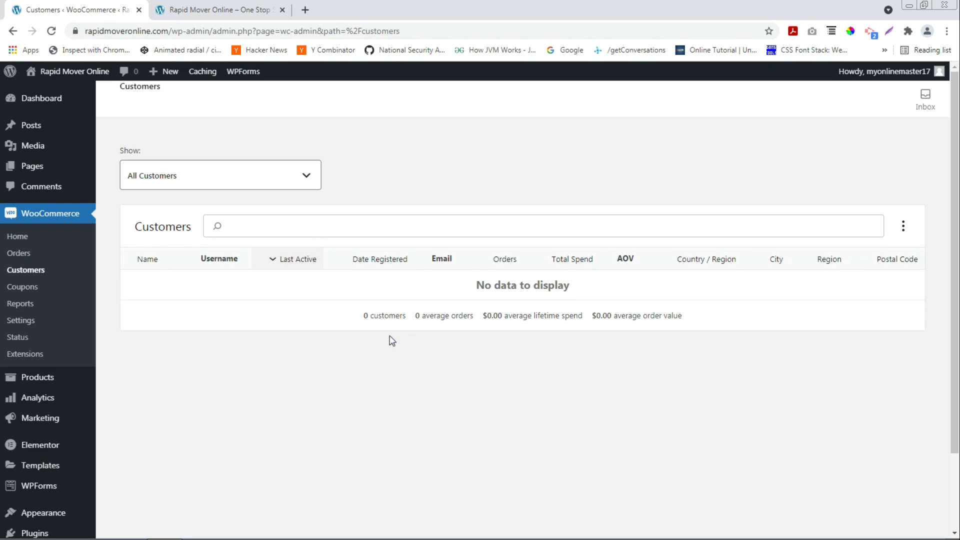
Examine the WooCommerce Coupons page, including its recommended coupon extensions.
left_click(22, 287)
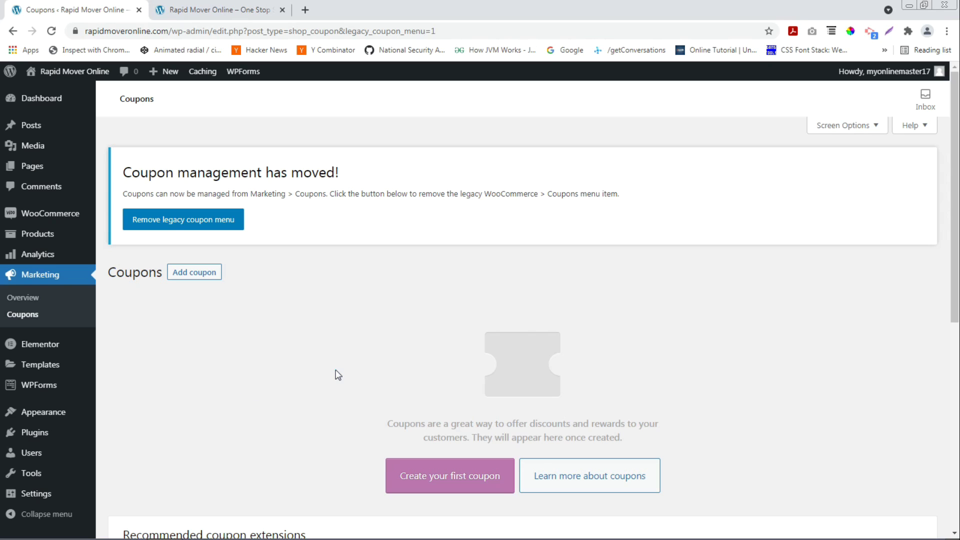
scroll(387, 370, "down", 3)
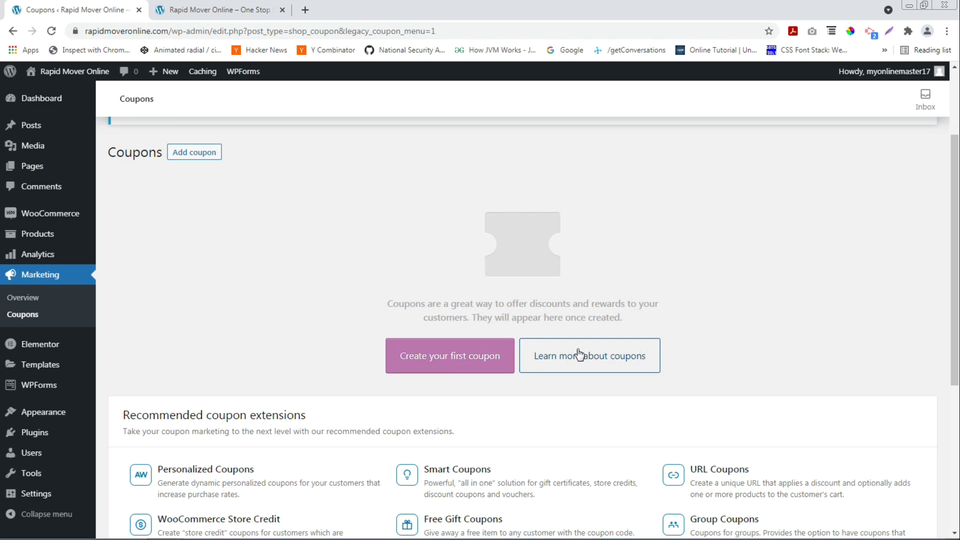
scroll(486, 375, "down", 4)
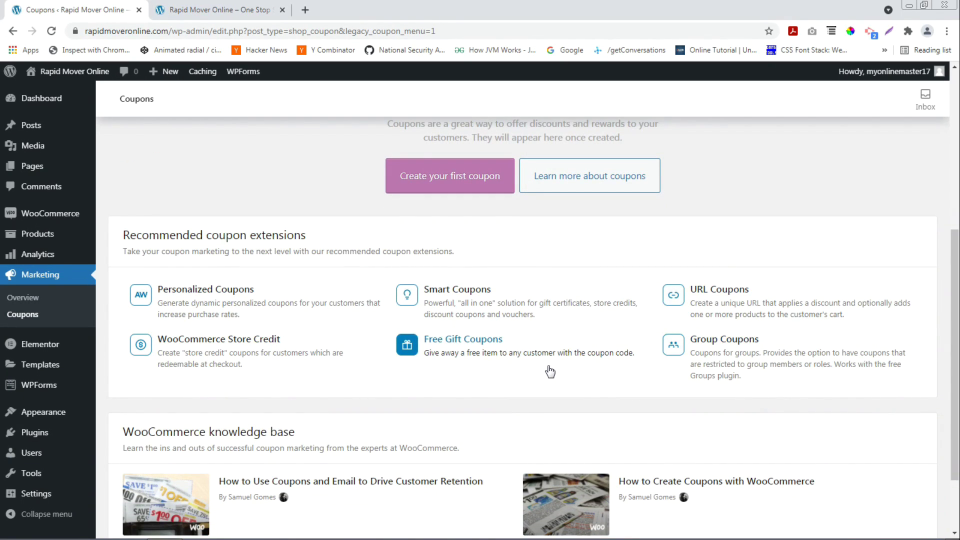
scroll(550, 371, "up", 6)
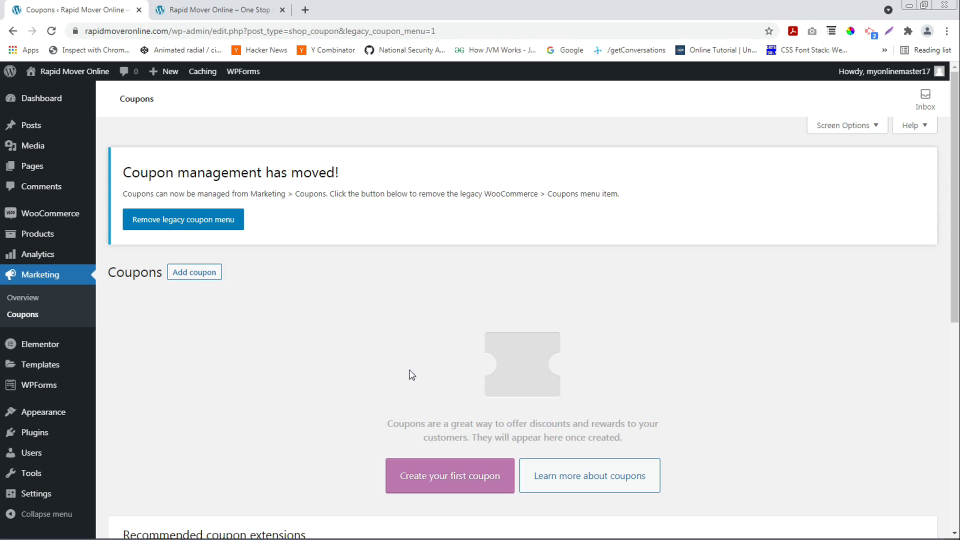
Examine the WooCommerce Reports for orders, stock and customers.
mouse_move(49, 219)
left_click(126, 283)
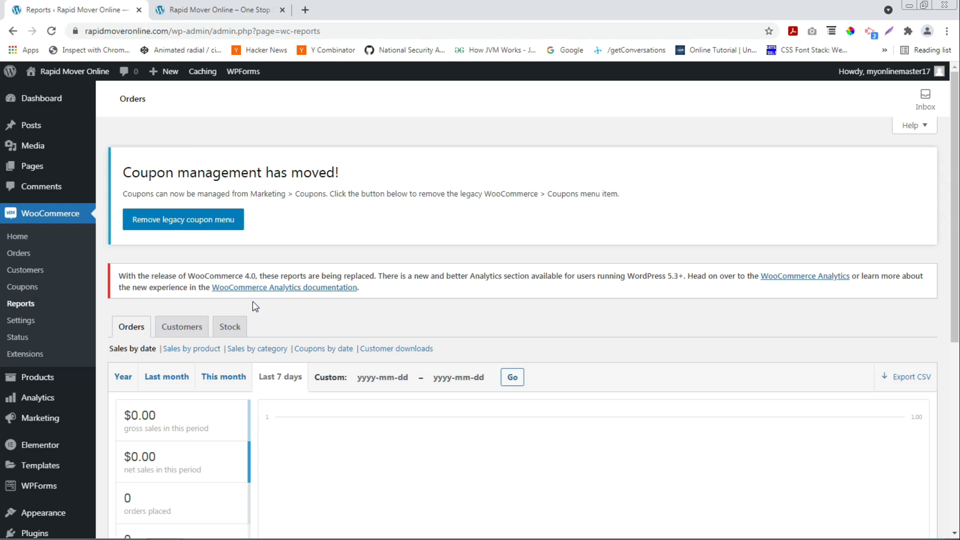
scroll(287, 369, "down", 5)
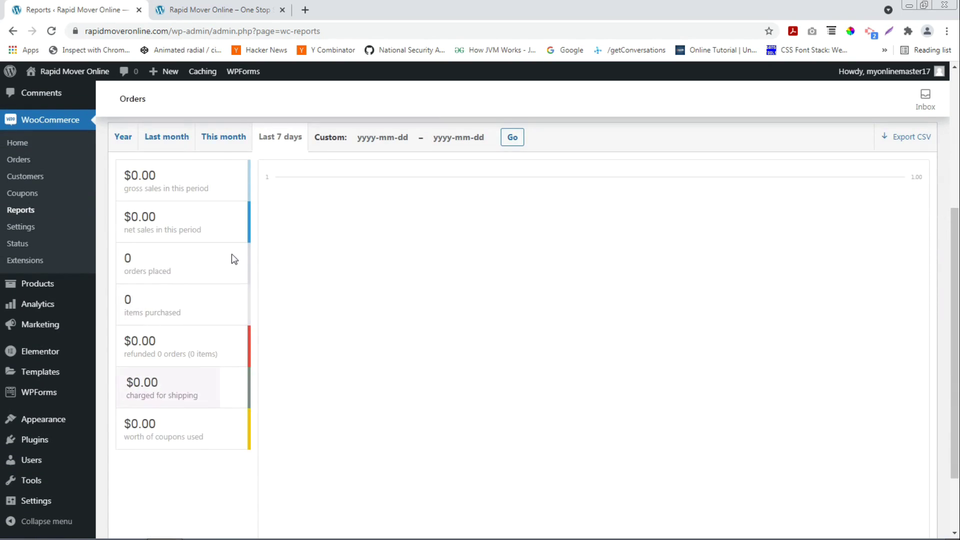
scroll(232, 254, "up", 4)
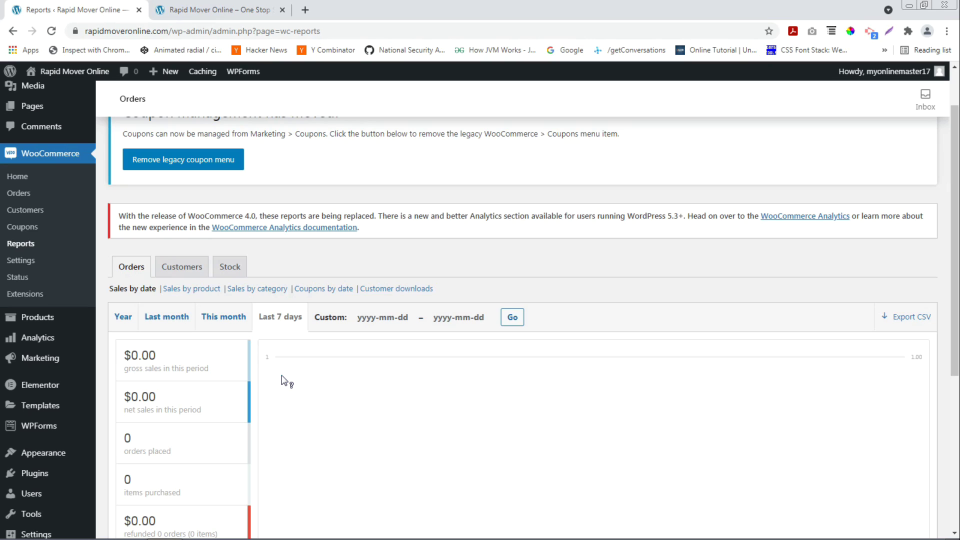
left_click(233, 272)
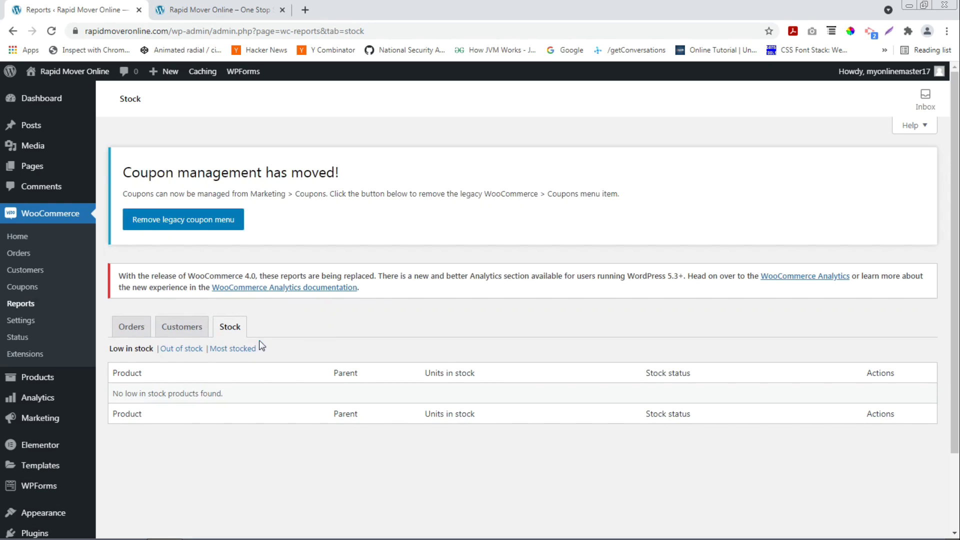
left_click(182, 326)
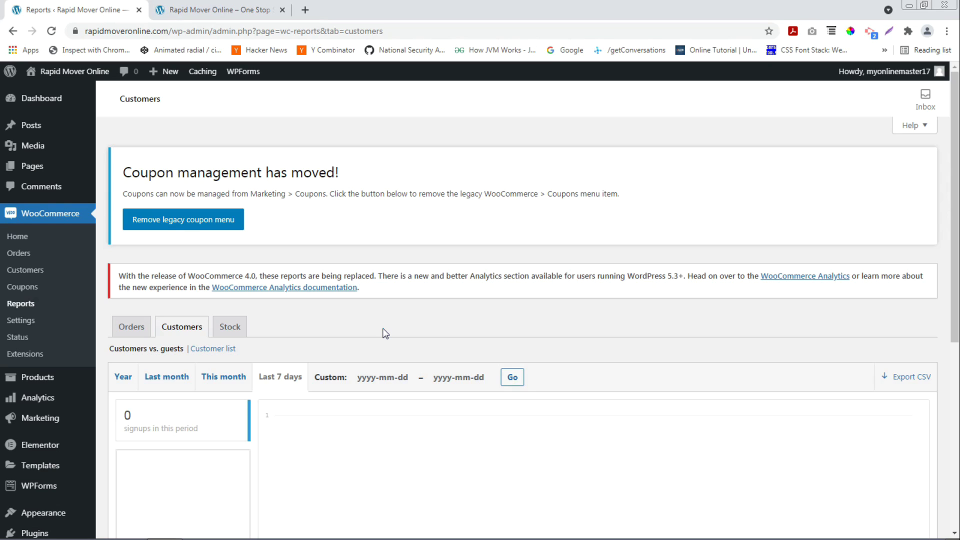
Open the WooCommerce general settings and dismiss the Elementor Pro WooCommerce Builder notice.
left_click(21, 321)
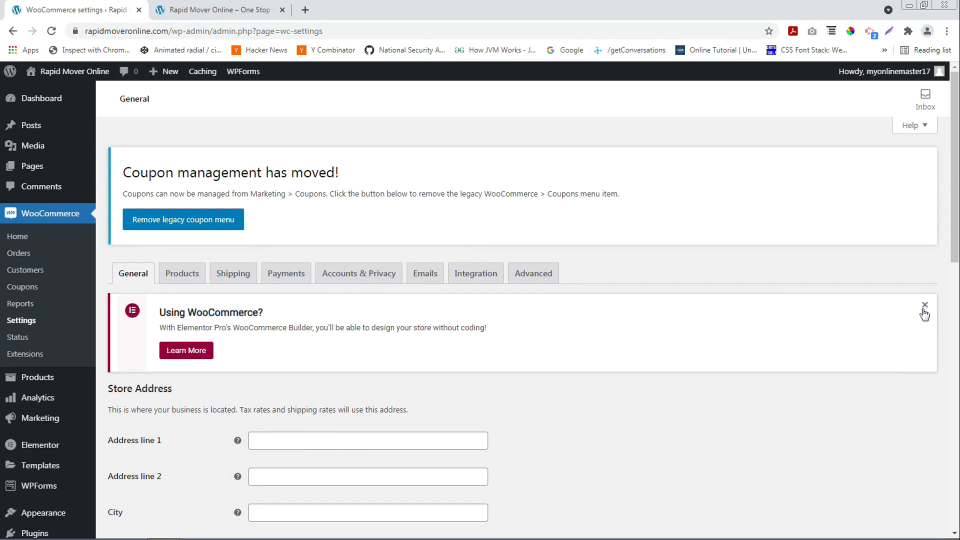
left_click(926, 309)
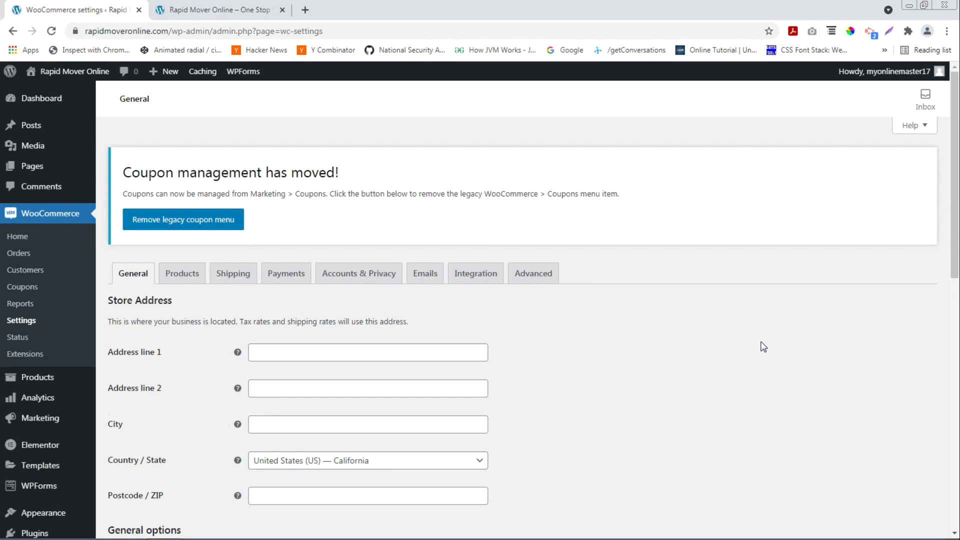
Review the general store settings, from the store address and selling locations to taxes, coupons and the currency options.
scroll(764, 347, "down", 2)
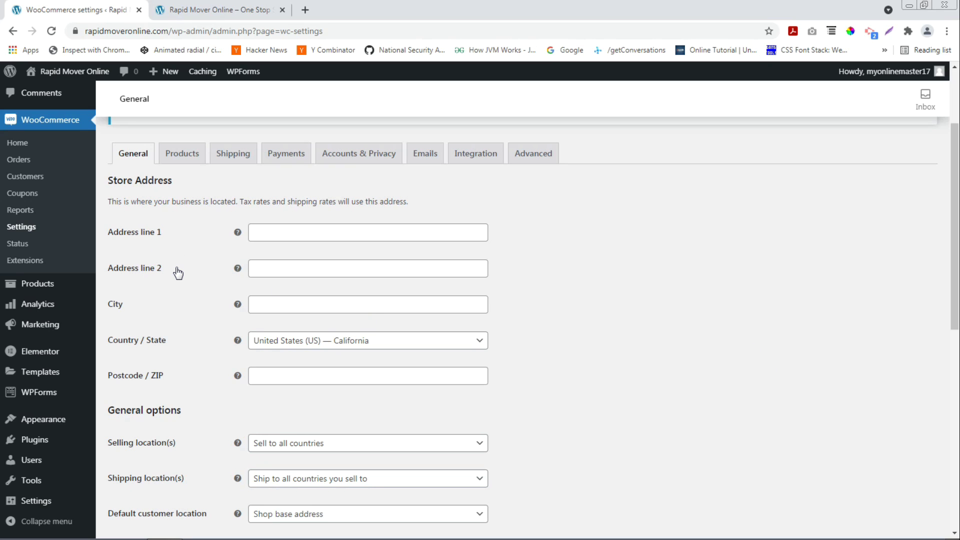
scroll(178, 272, "down", 2)
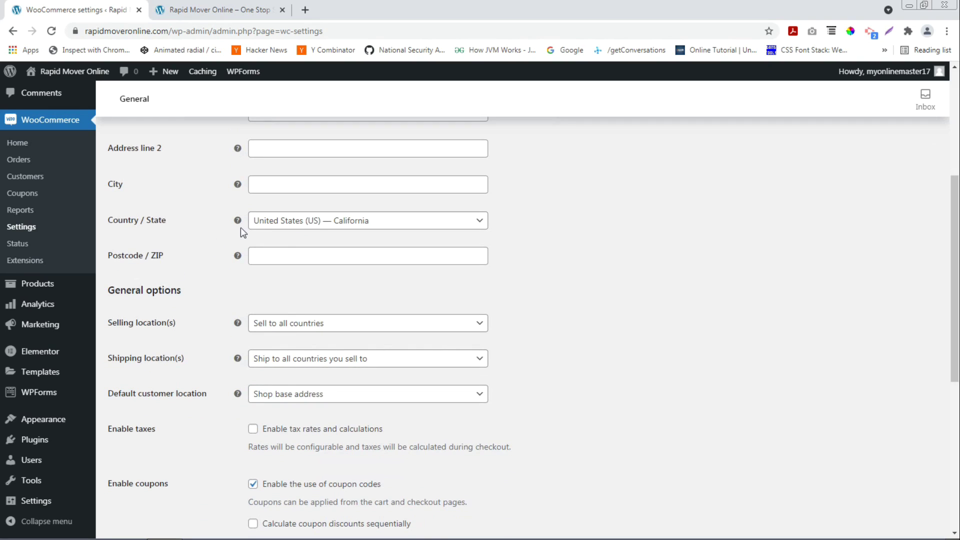
scroll(379, 244, "down", 1)
scroll(378, 243, "down", 1)
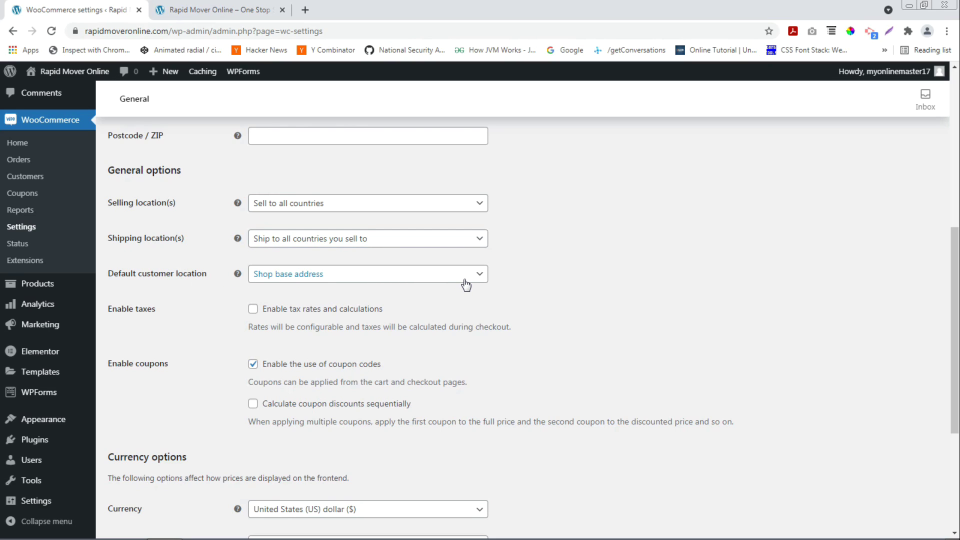
scroll(550, 314, "down", 3)
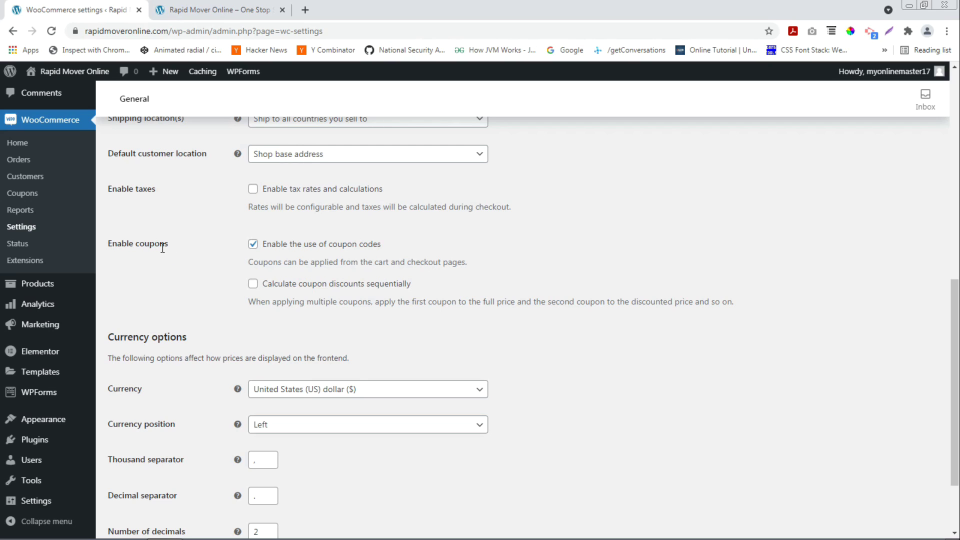
scroll(163, 248, "down", 2)
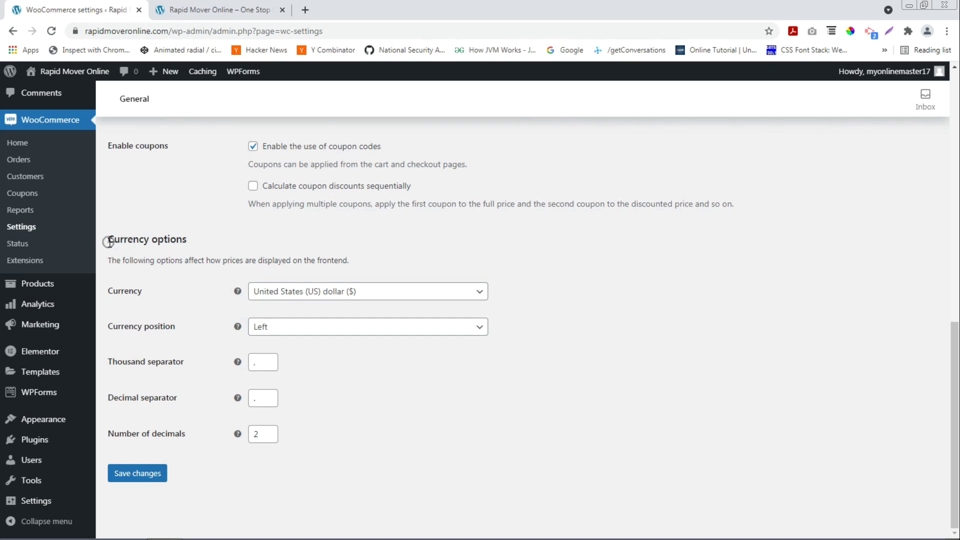
left_click_drag(106, 239, 188, 241)
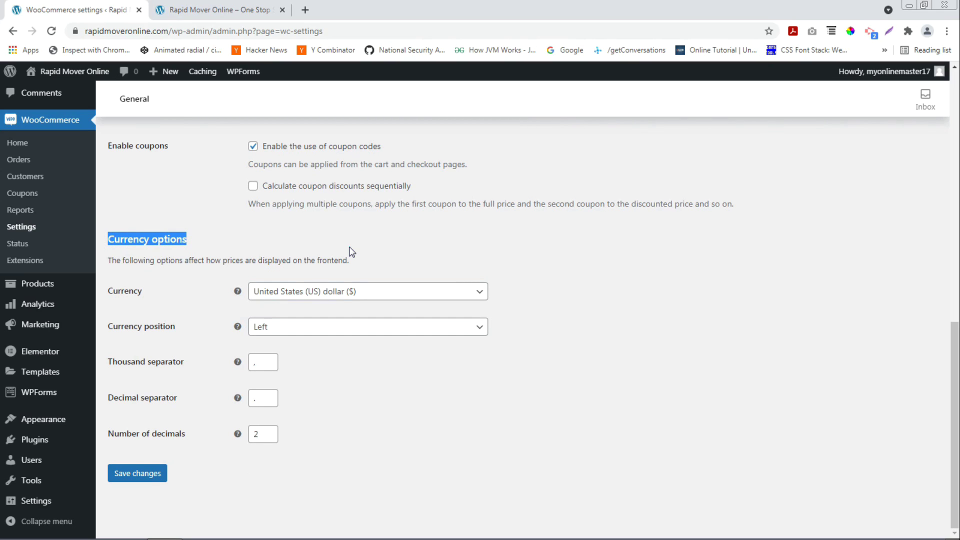
Look through the available store currencies in the general settings without changing the selection.
left_click(377, 297)
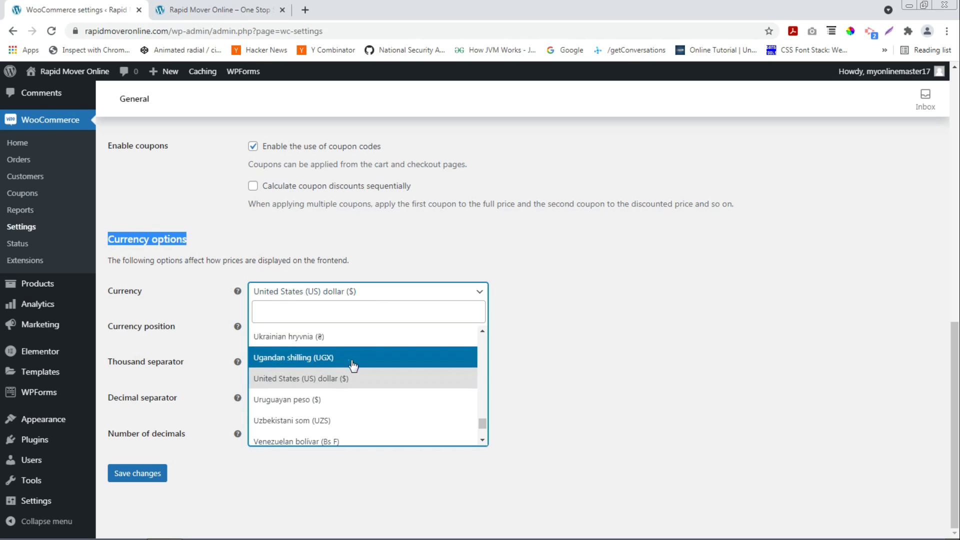
left_click(522, 331)
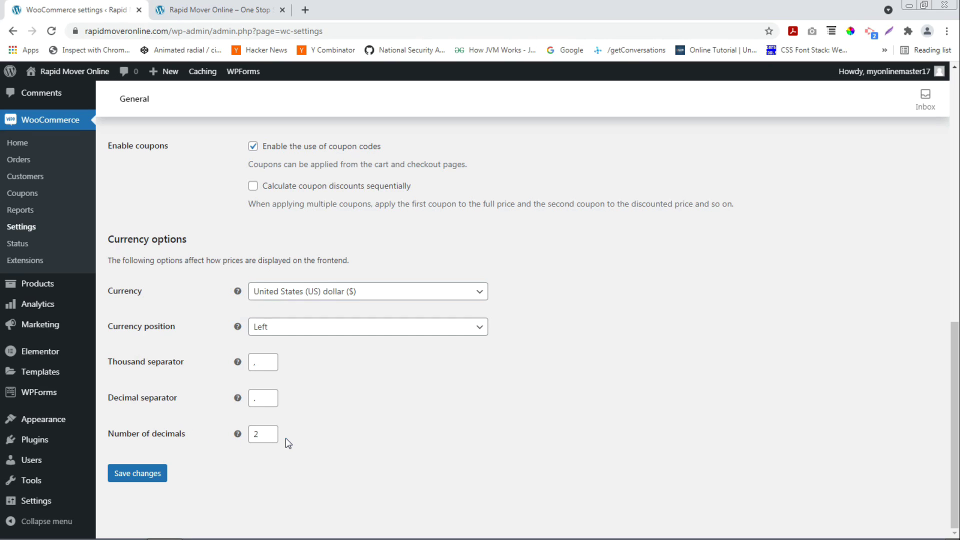
scroll(287, 438, "up", 7)
scroll(287, 438, "up", 5)
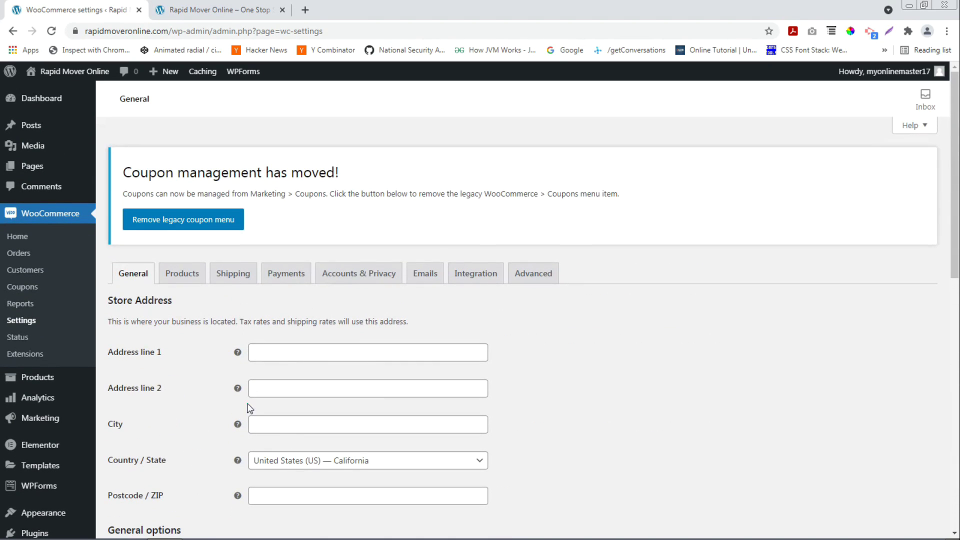
Open the WooCommerce Products settings and look through the pages available as the shop page.
left_click(182, 275)
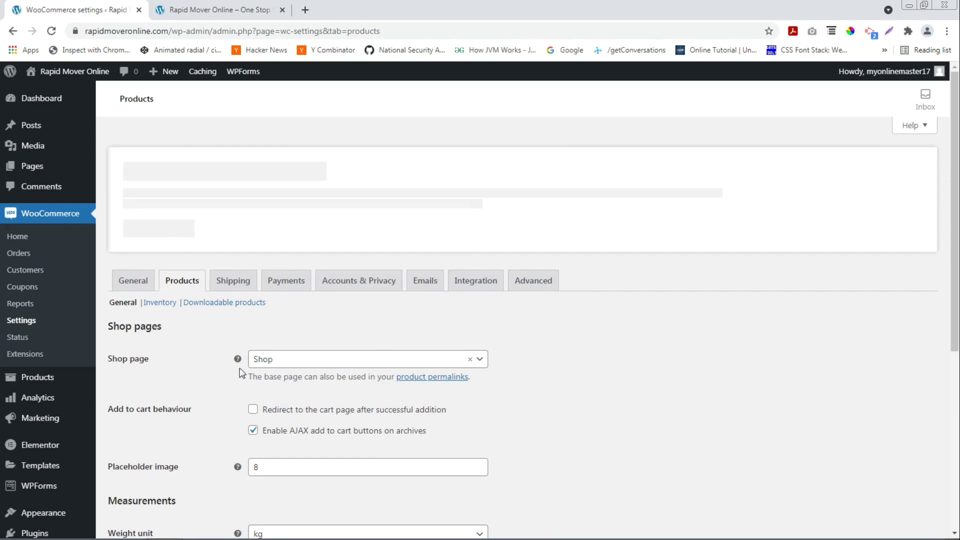
scroll(231, 369, "down", 2)
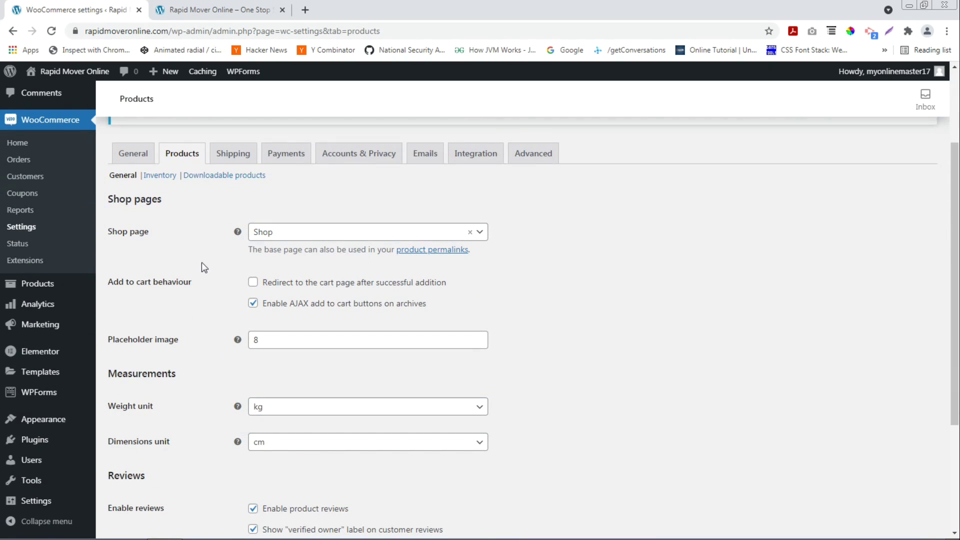
left_click(370, 233)
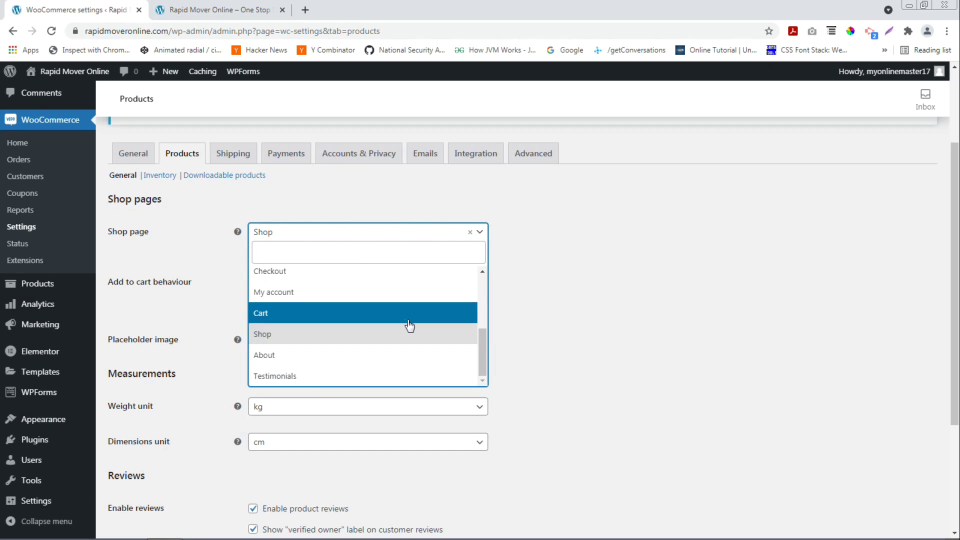
left_click(521, 303)
scroll(521, 306, "down", 1)
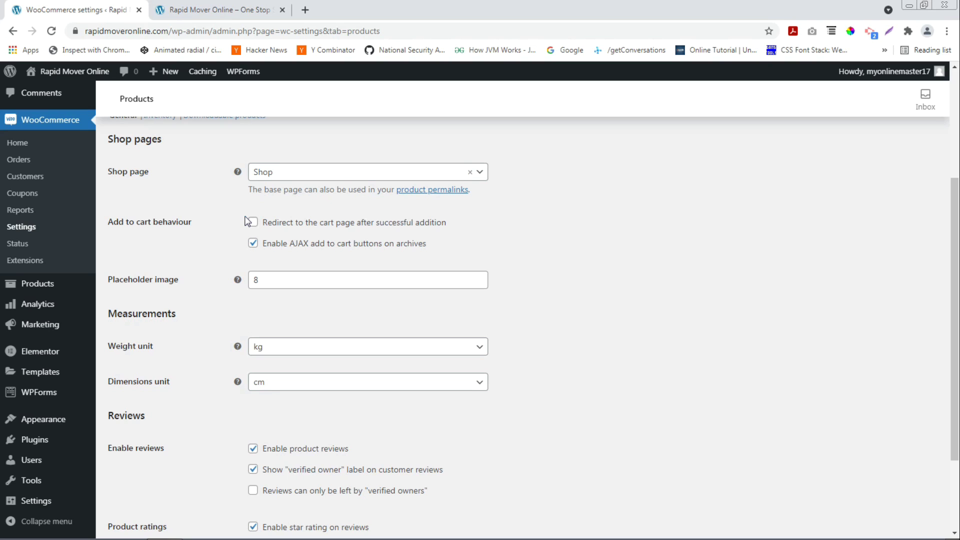
Switch to the storefront and open the Anti-aging Skin Toner product page from the home page.
left_click(215, 10)
scroll(421, 214, "up", 10)
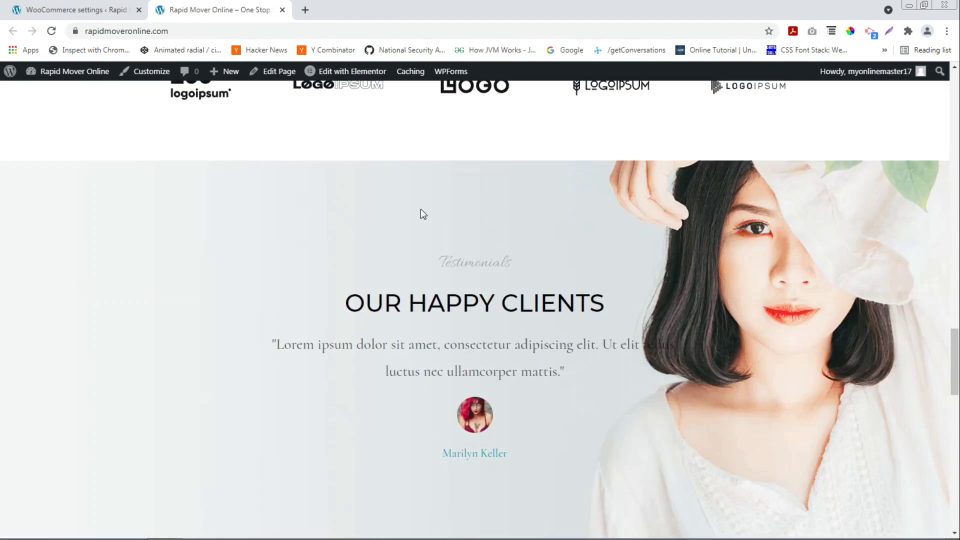
scroll(421, 214, "up", 20)
scroll(421, 214, "down", 8)
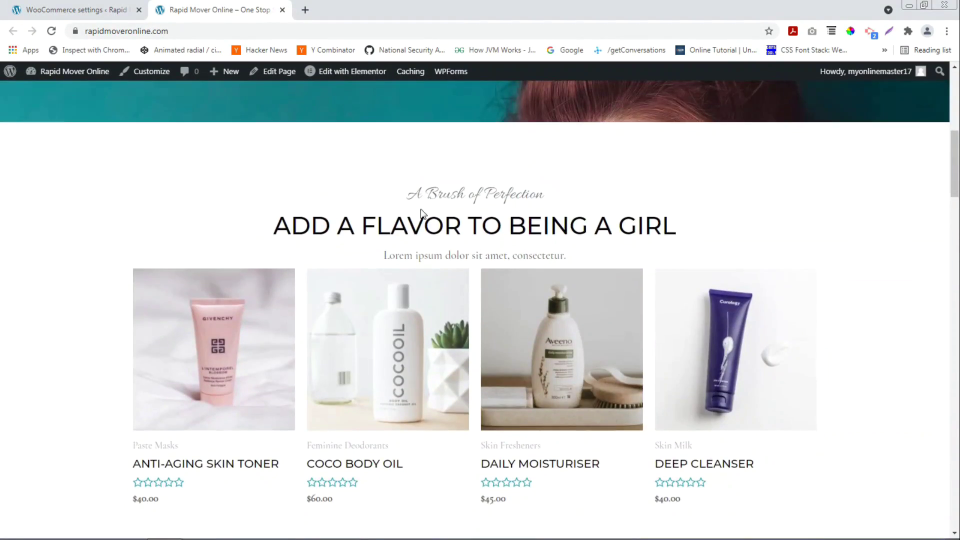
scroll(421, 212, "down", 5)
left_click(188, 129)
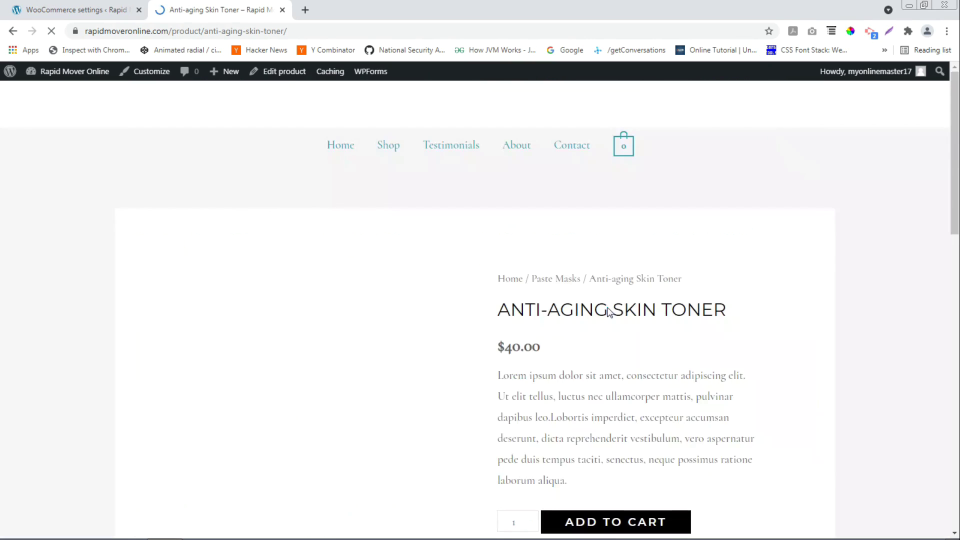
Add one Anti-aging Skin Toner to the cart and read the cart notice.
scroll(610, 310, "down", 3)
left_click(618, 402)
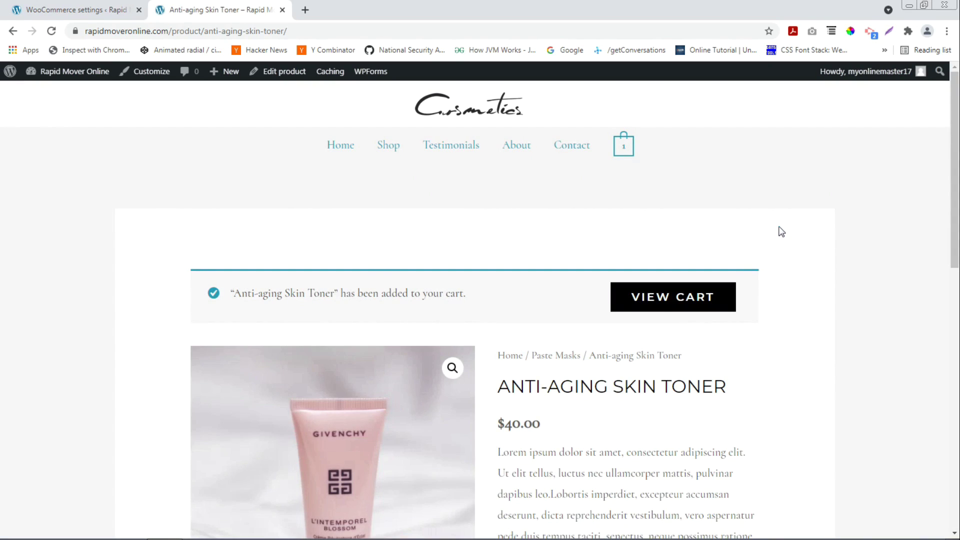
left_click_drag(420, 299, 447, 300)
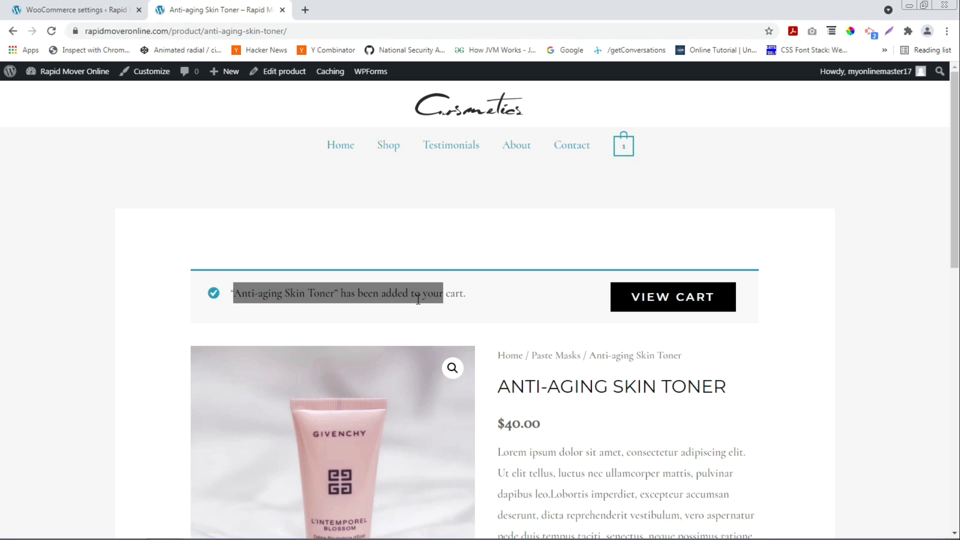
Return to the WooCommerce product settings and examine the add-to-cart behaviour, weight unit and dimensions unit choices.
left_click(80, 9)
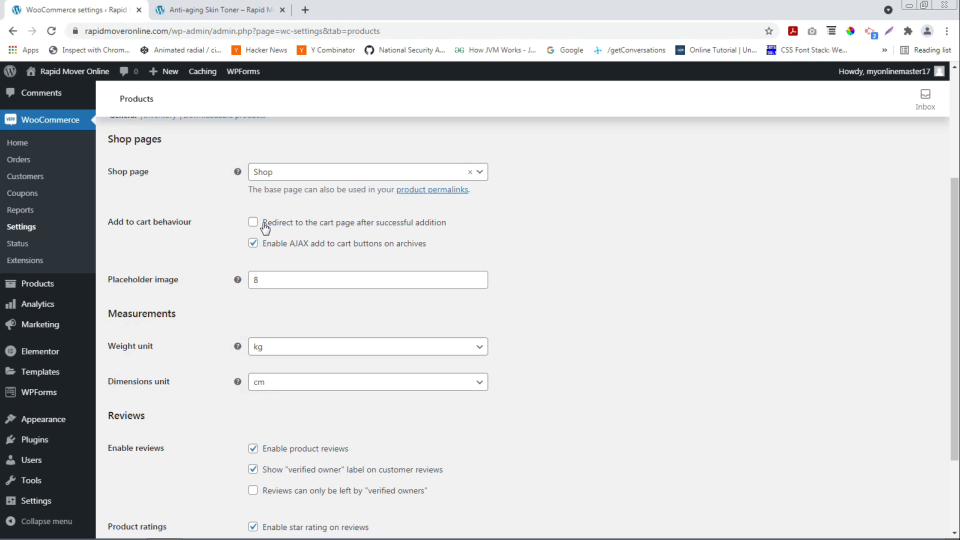
scroll(322, 289, "down", 1)
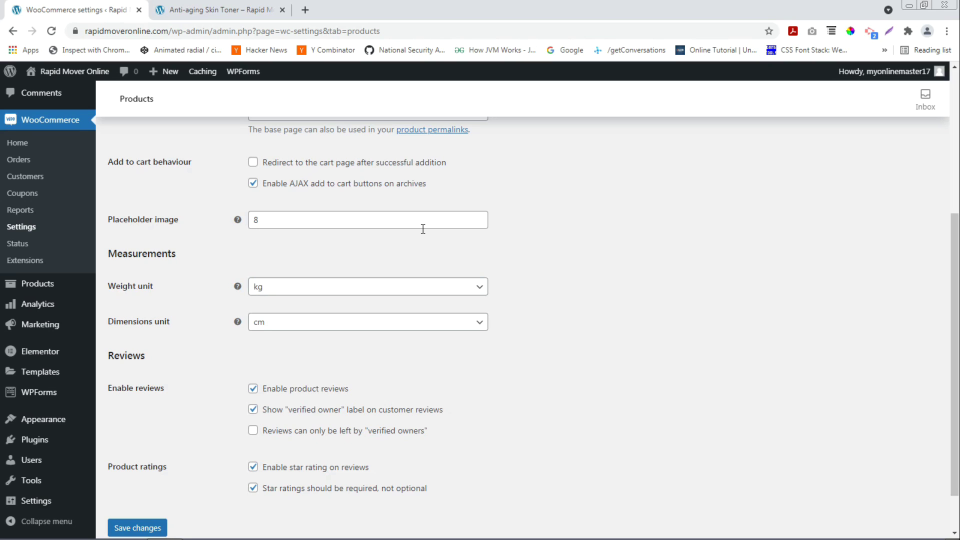
scroll(423, 229, "down", 1)
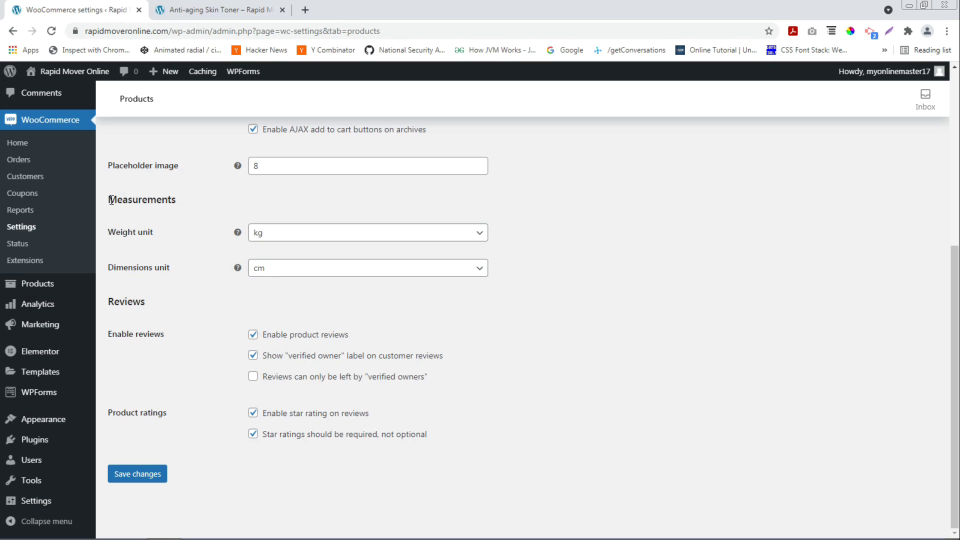
left_click(293, 235)
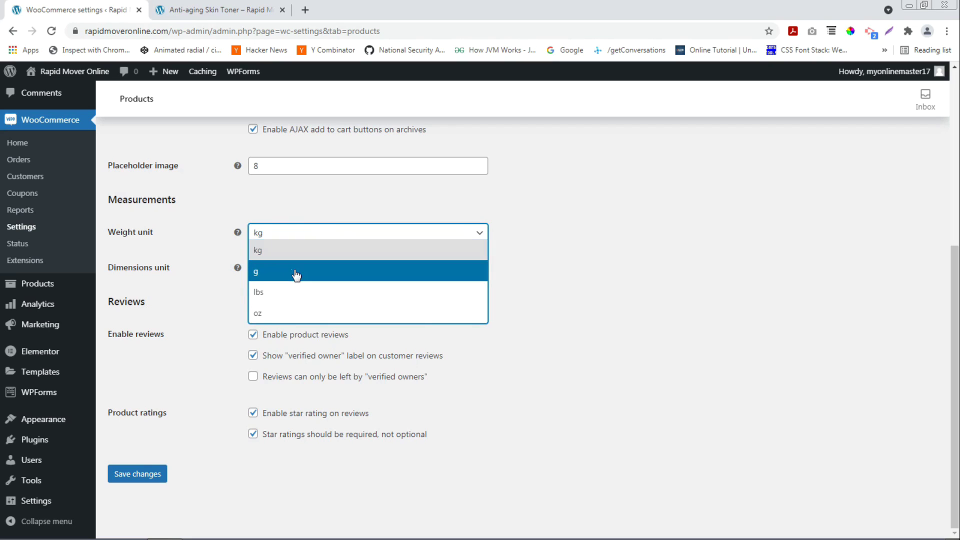
left_click(204, 300)
left_click(328, 274)
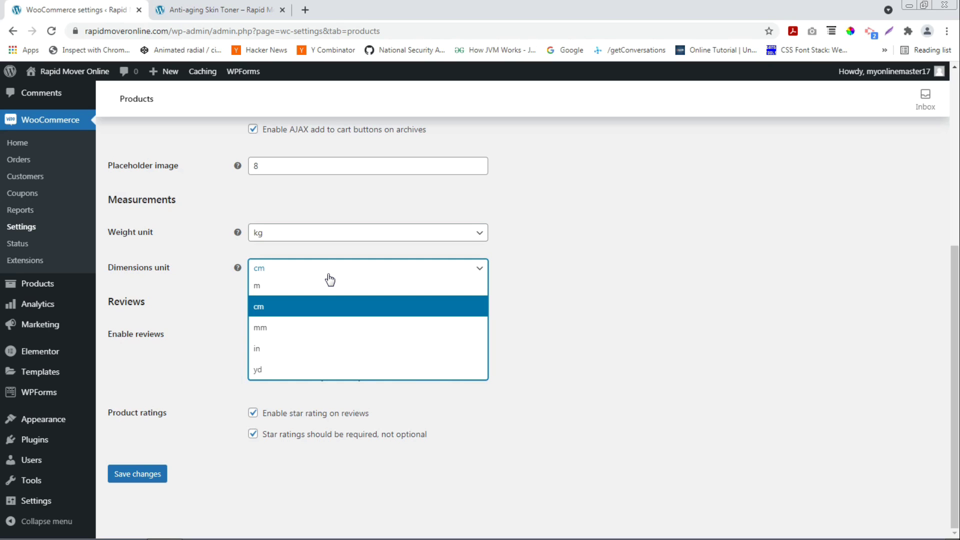
left_click(557, 271)
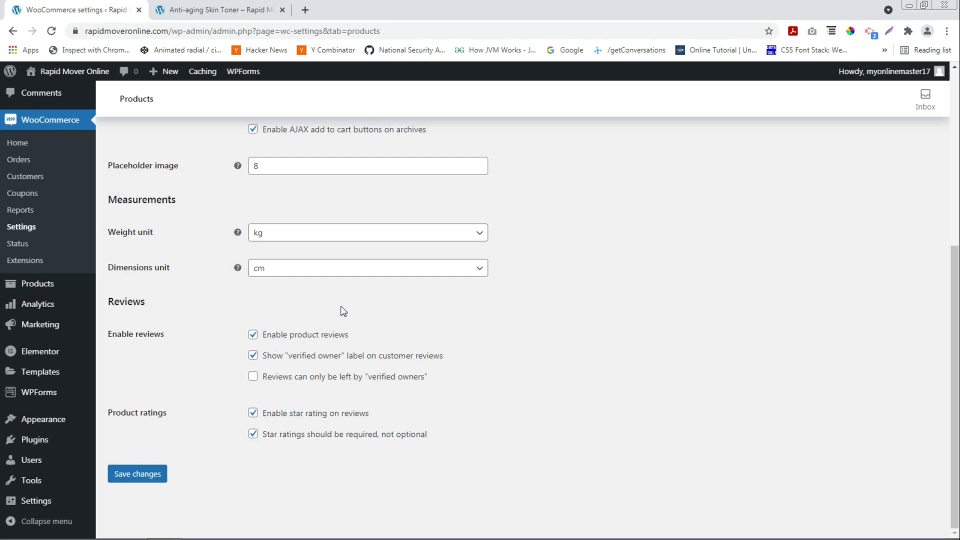
Check the review and rating options, and save the general product settings.
left_click_drag(106, 303, 141, 302)
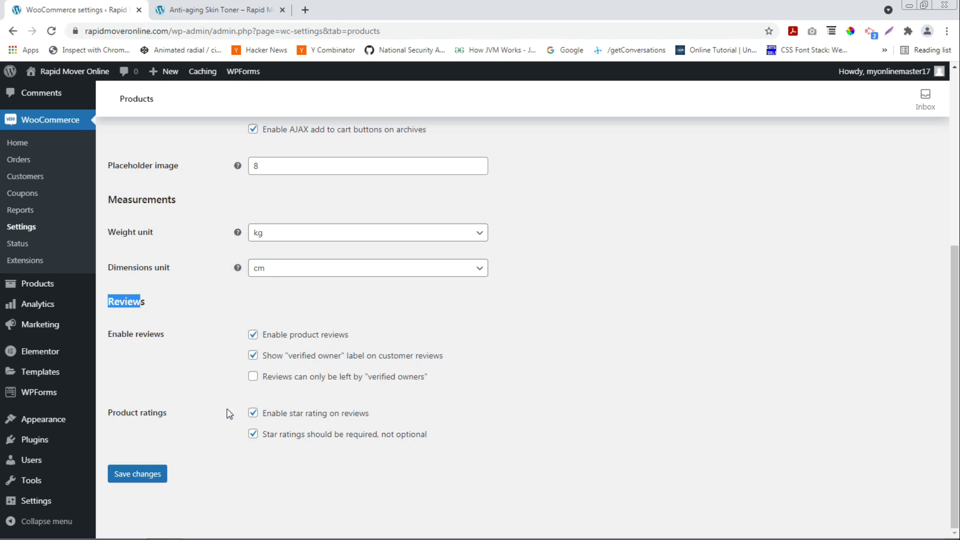
left_click(147, 478)
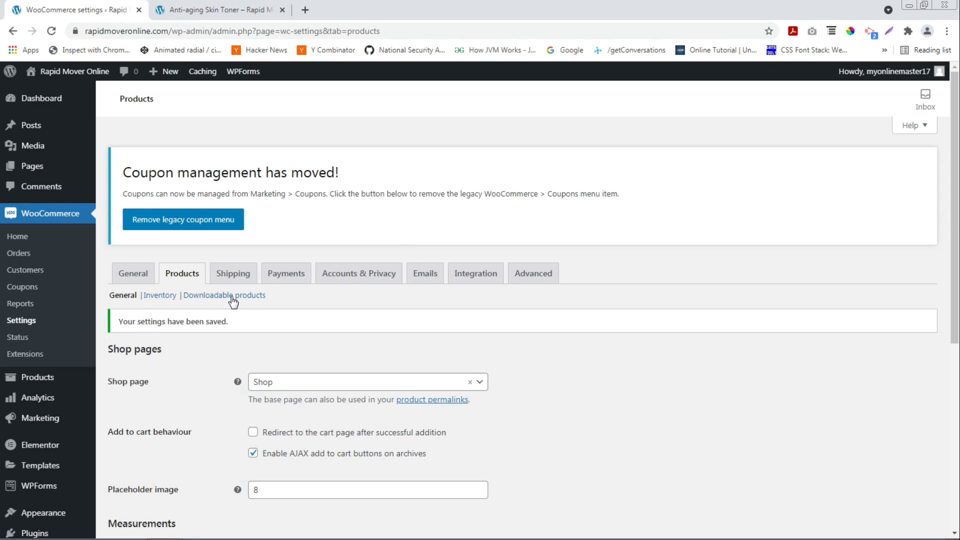
Review the product inventory settings, from stock management and notifications to the stock thresholds and display format.
left_click(161, 296)
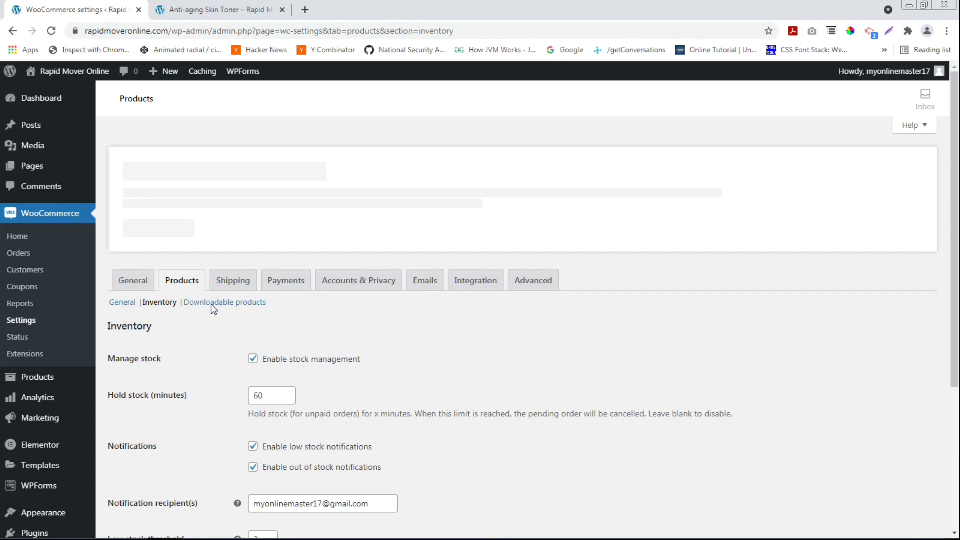
scroll(261, 308, "down", 2)
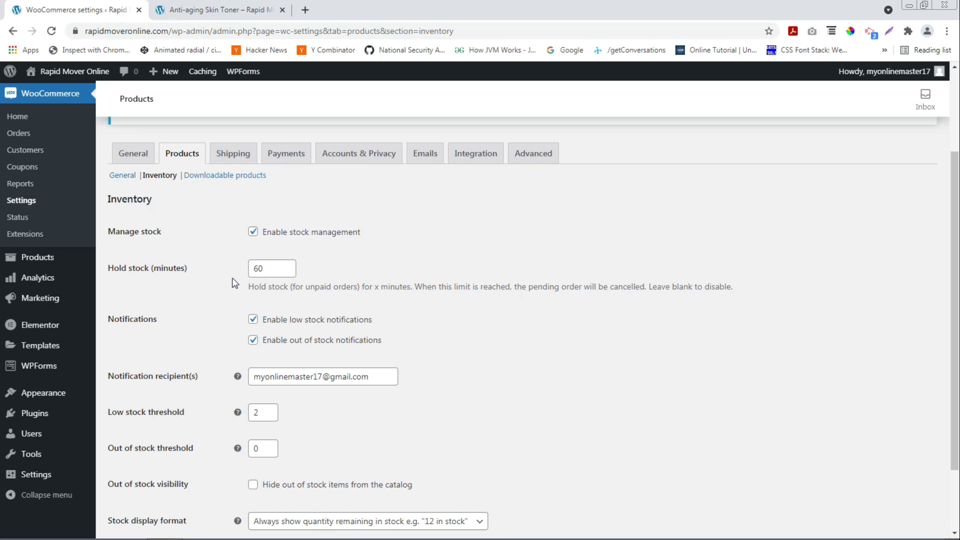
scroll(316, 353, "down", 2)
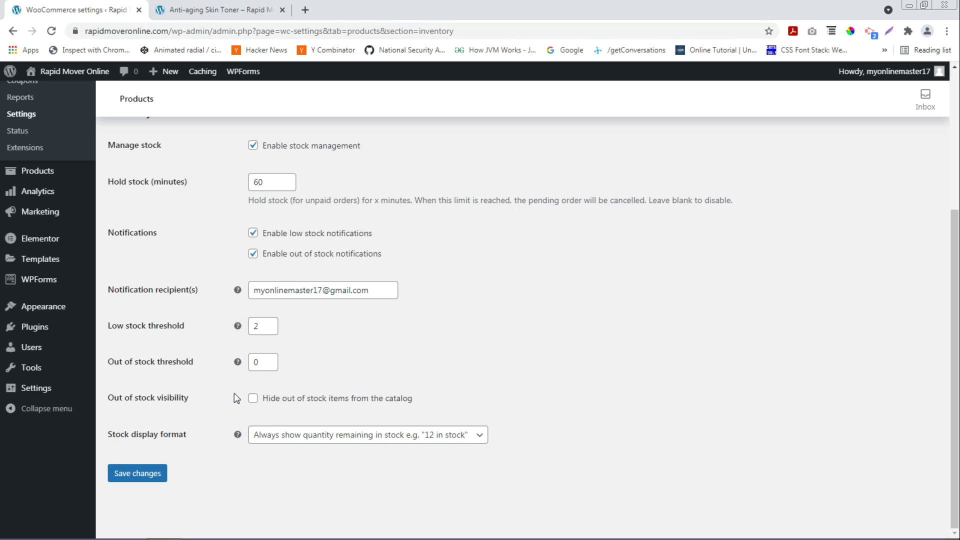
Examine the shipping zones and shipping options, as well as the payment methods in the WooCommerce settings.
scroll(234, 393, "up", 4)
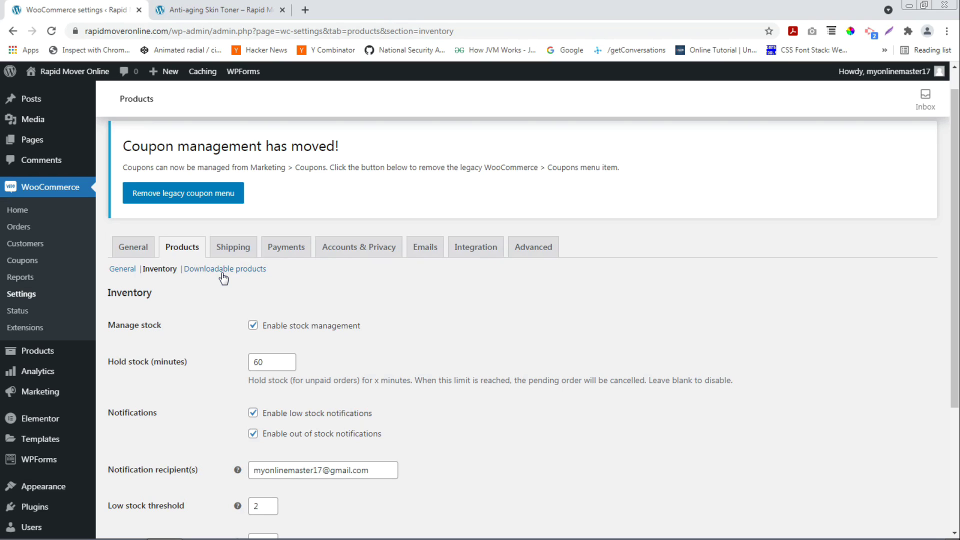
left_click(230, 247)
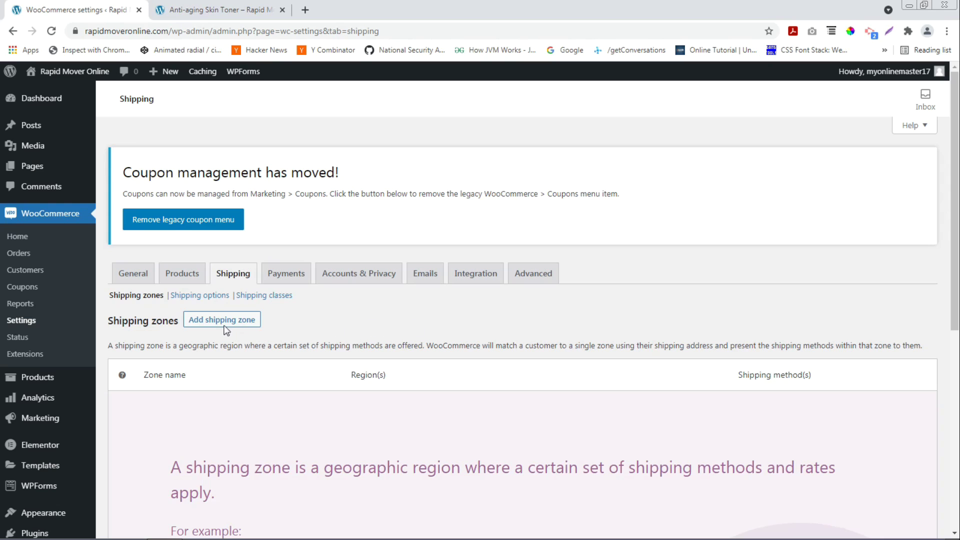
left_click(193, 295)
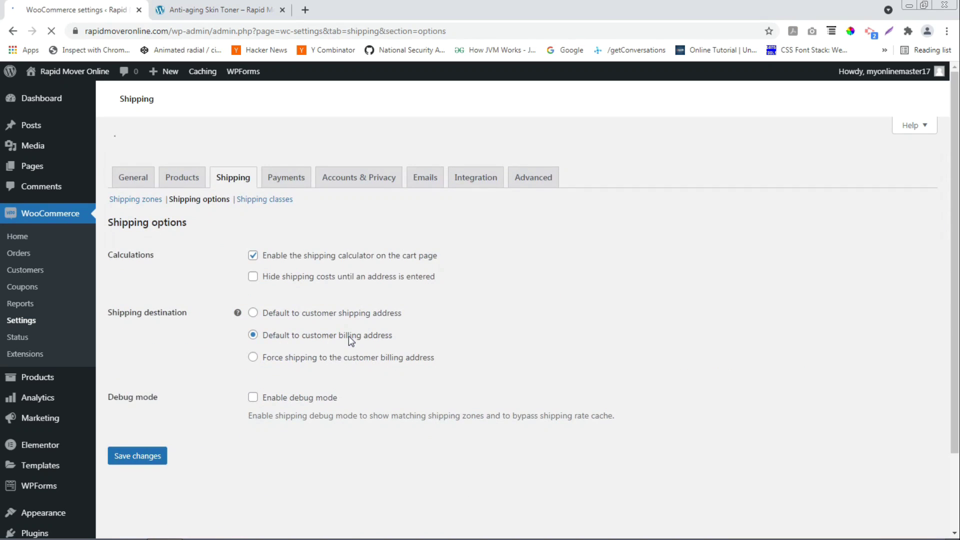
scroll(349, 349, "down", 3)
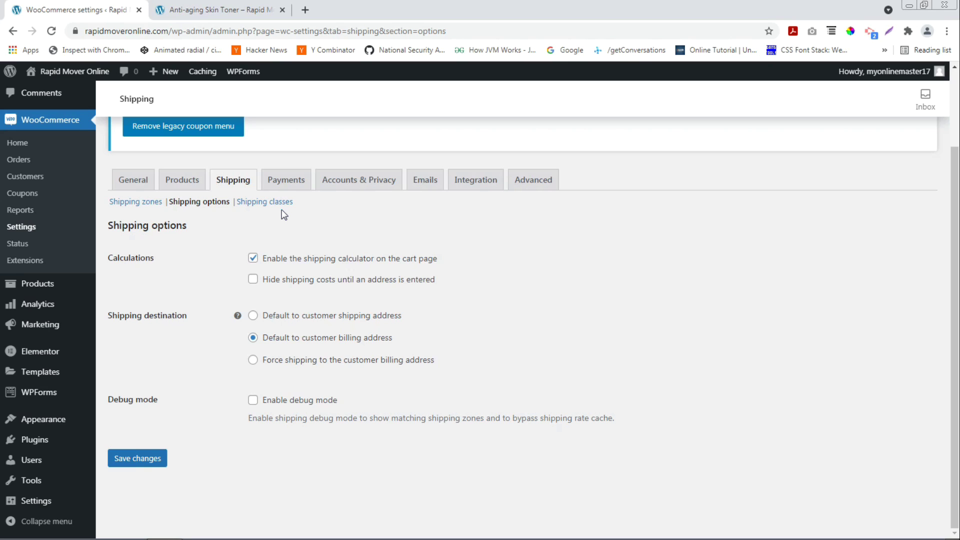
left_click(285, 181)
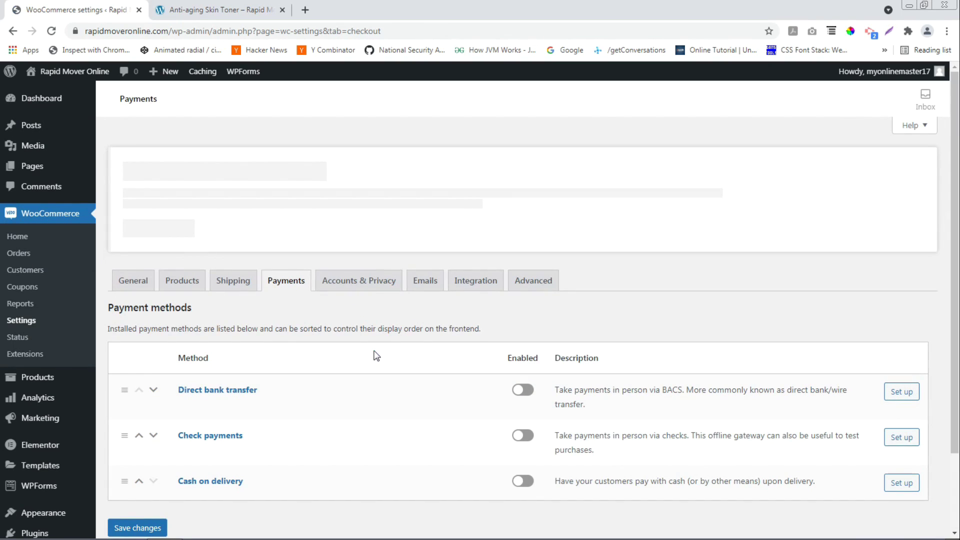
scroll(376, 356, "down", 2)
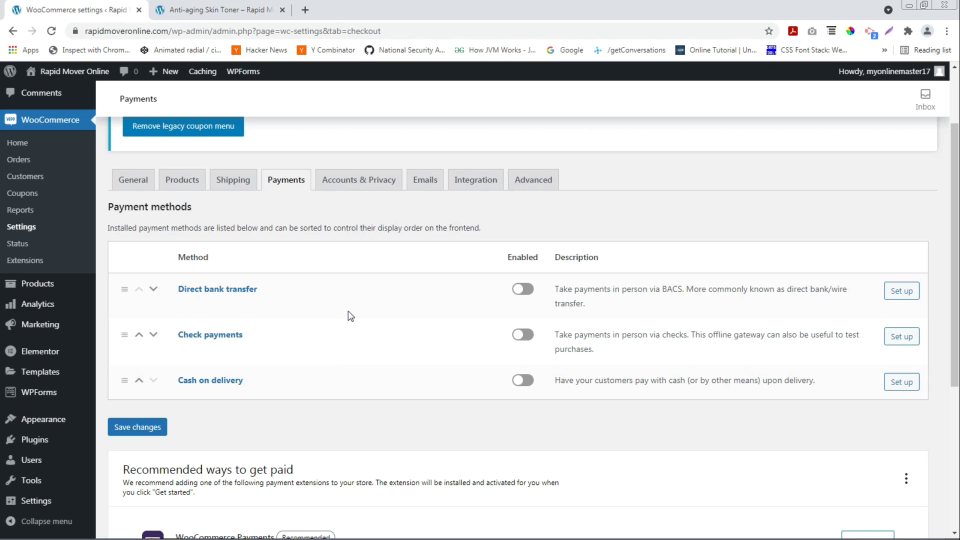
In the Accounts & Privacy settings, allow customers to create an account during checkout and on the "My account" page.
left_click(364, 179)
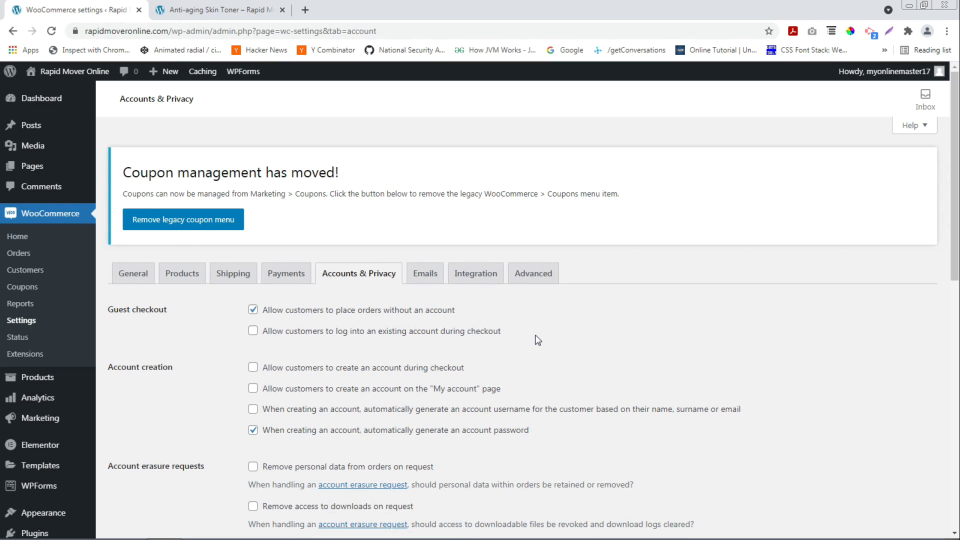
scroll(535, 335, "down", 2)
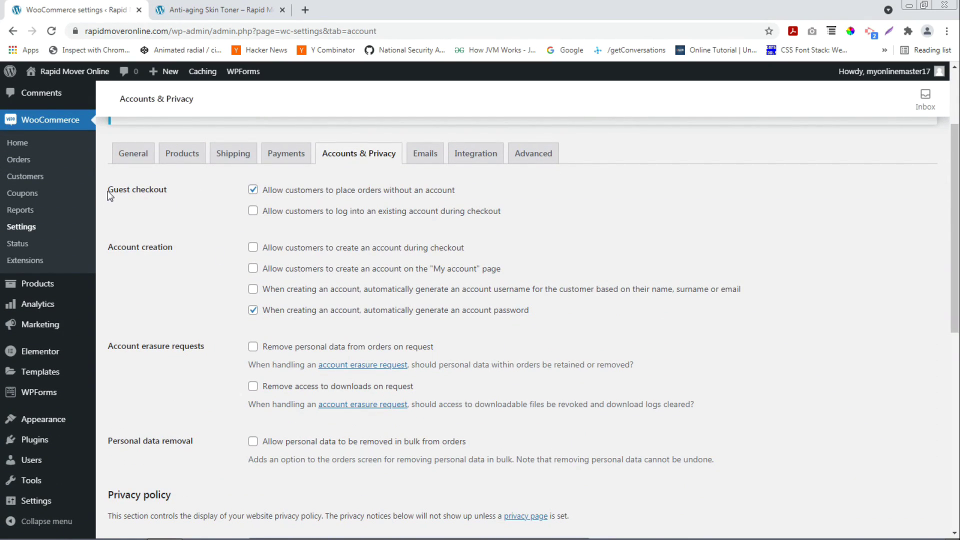
left_click_drag(109, 189, 172, 194)
left_click(253, 248)
left_click(253, 268)
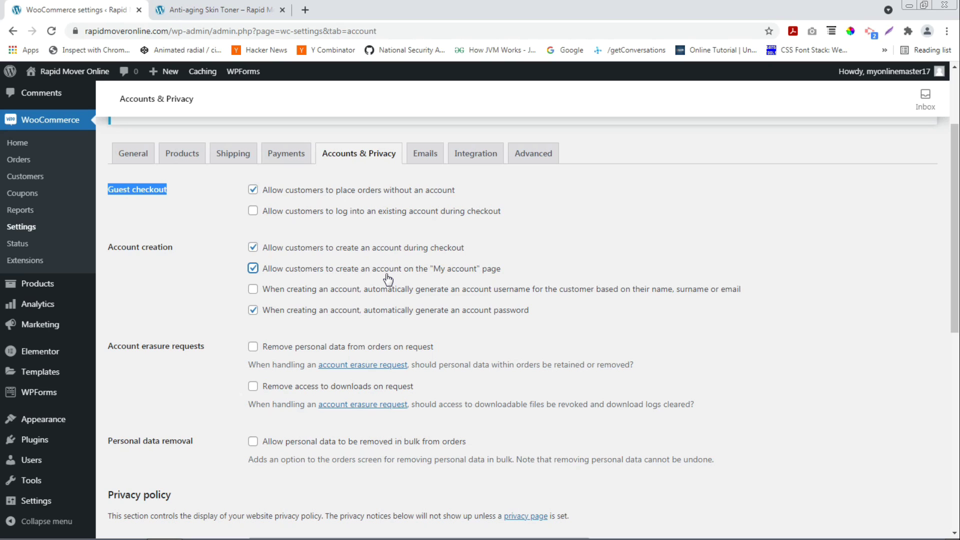
Review the account erasure, privacy policy and personal data retention options, and save the Accounts & Privacy settings.
scroll(388, 279, "down", 1)
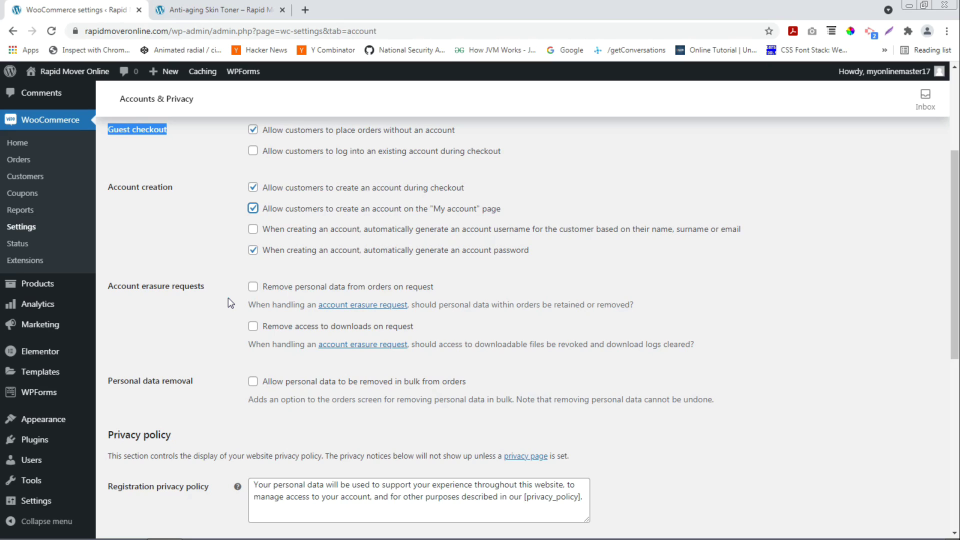
scroll(228, 298, "down", 2)
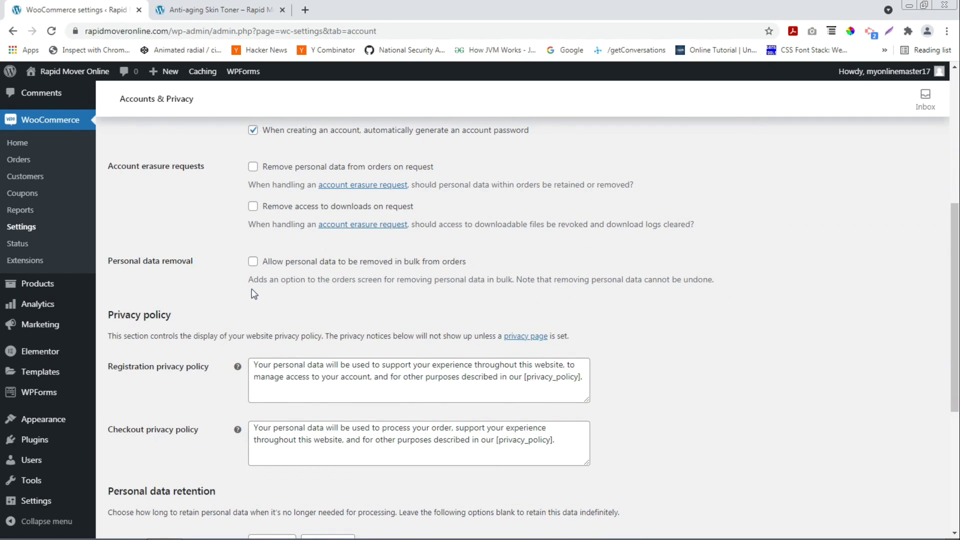
scroll(254, 293, "down", 2)
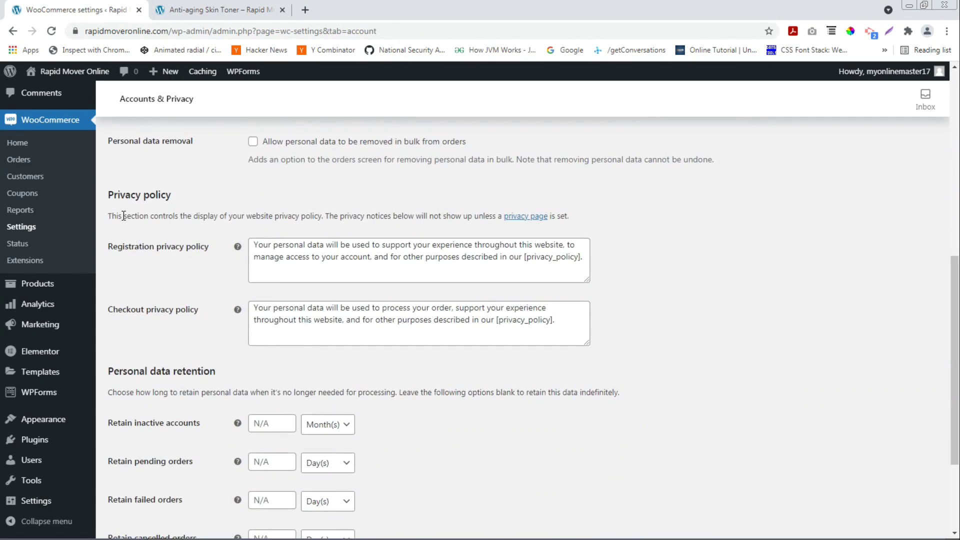
left_click(109, 194)
left_click_drag(109, 193, 141, 199)
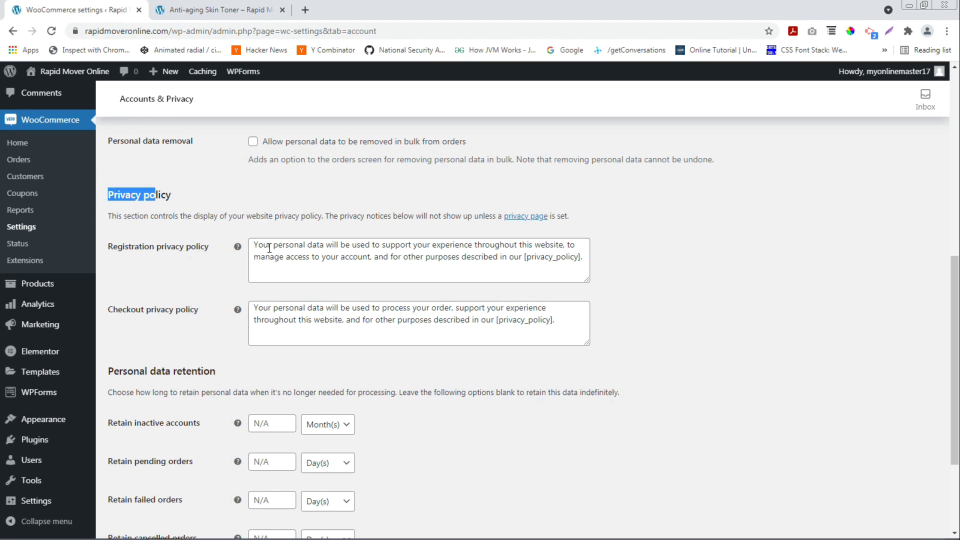
left_click(348, 267)
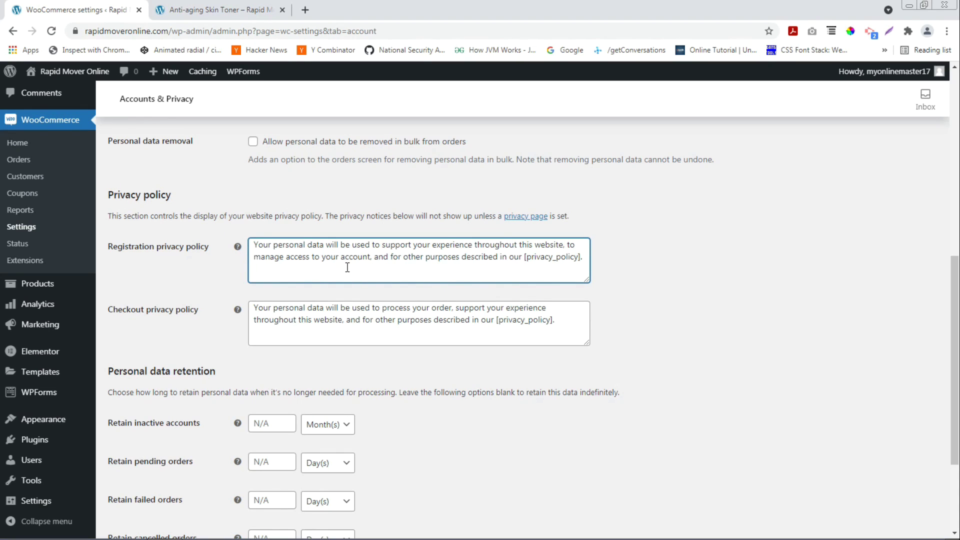
left_click(353, 323)
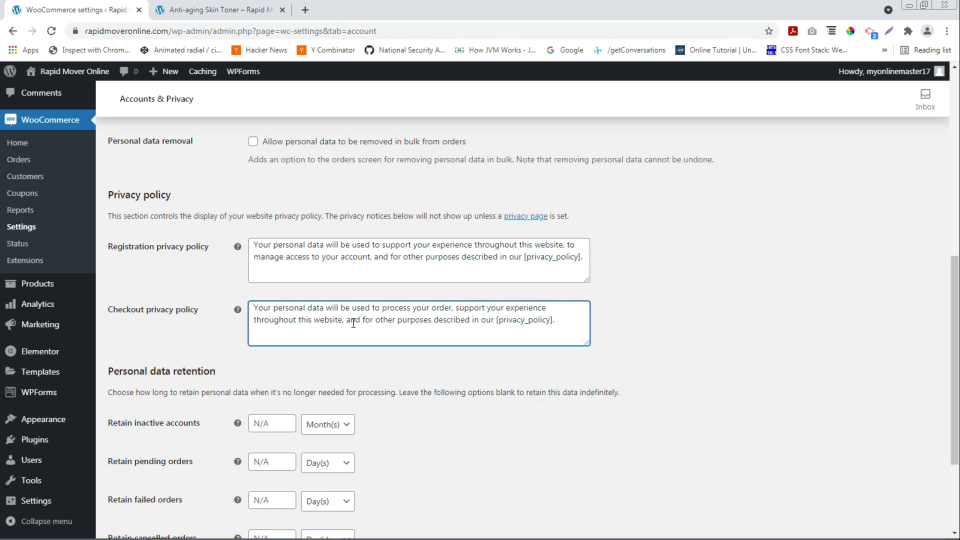
scroll(353, 322, "down", 3)
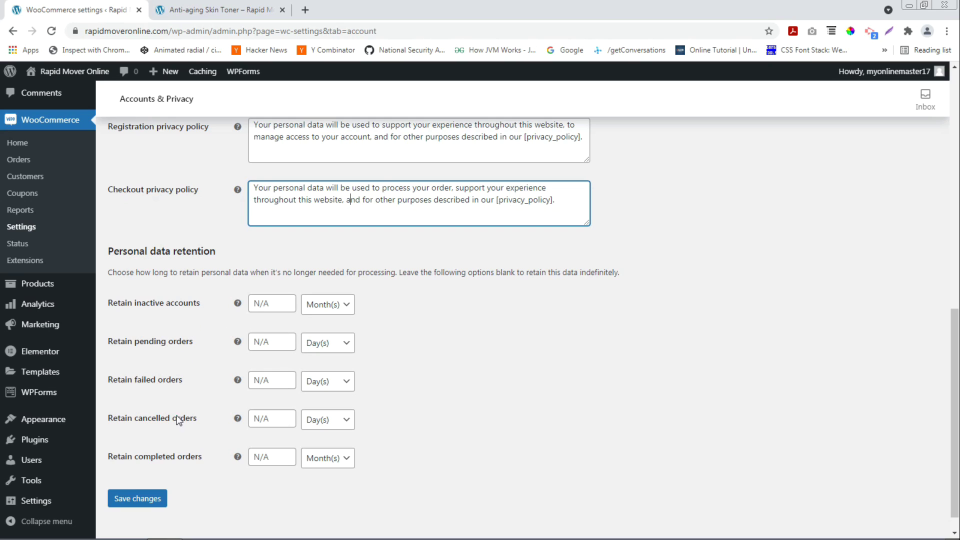
left_click(150, 498)
Examine the list of WooCommerce email notifications, including their content types and recipients.
left_click(424, 280)
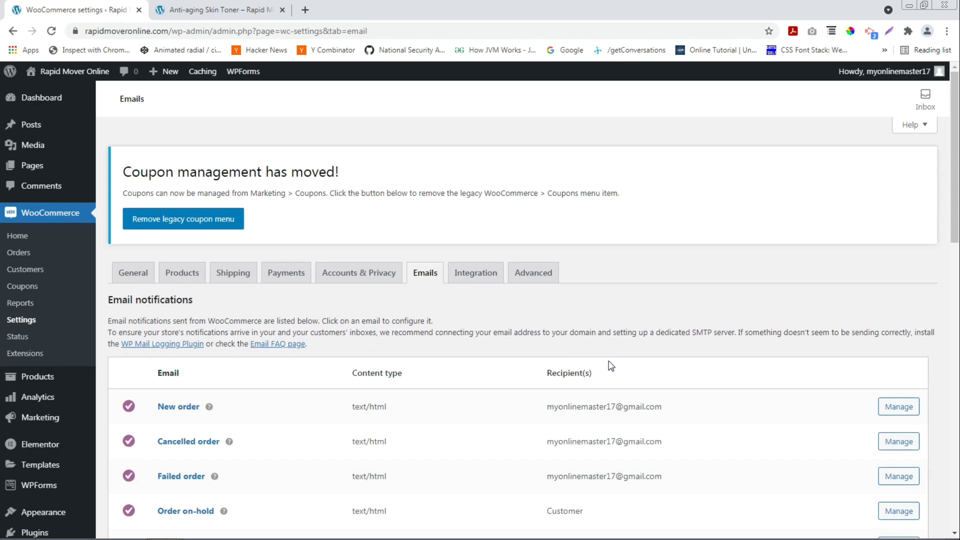
scroll(611, 364, "down", 3)
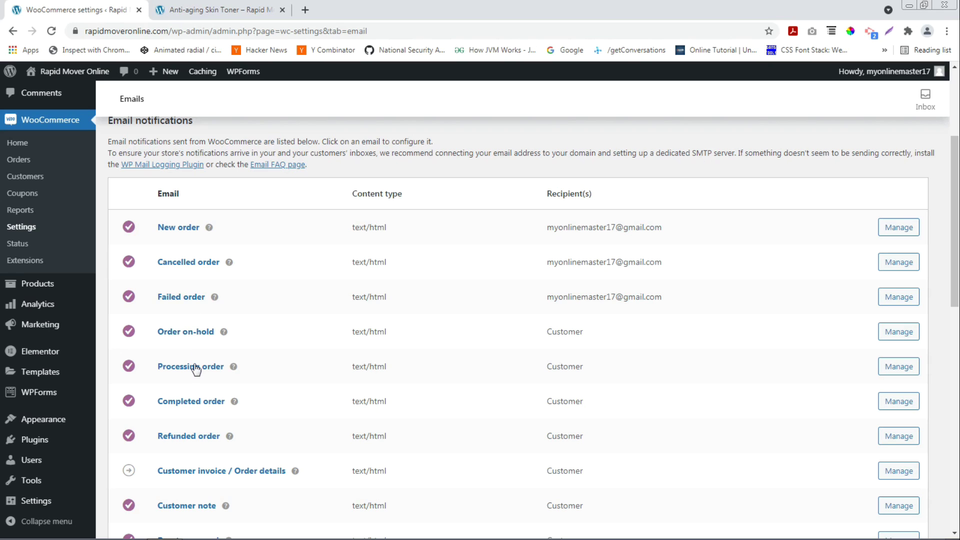
scroll(196, 410, "down", 1)
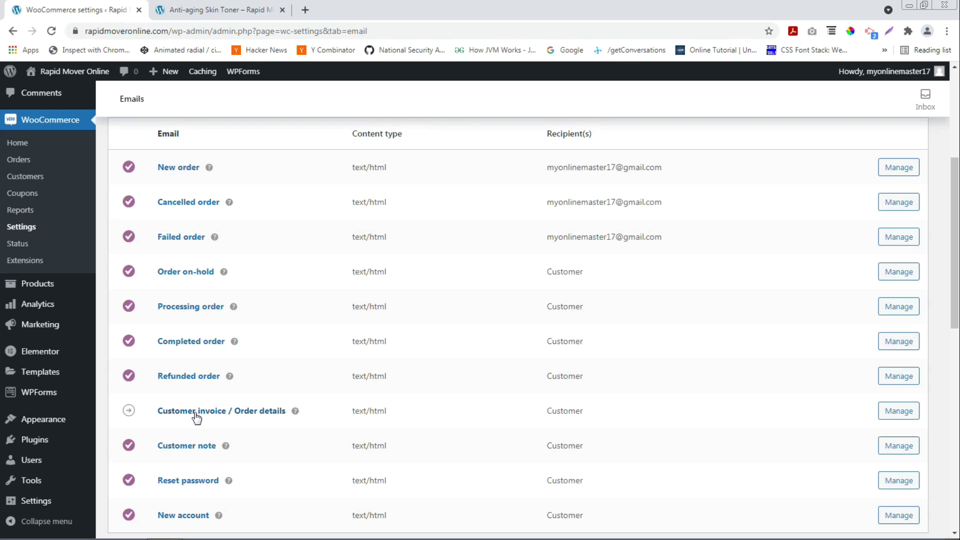
scroll(196, 418, "down", 2)
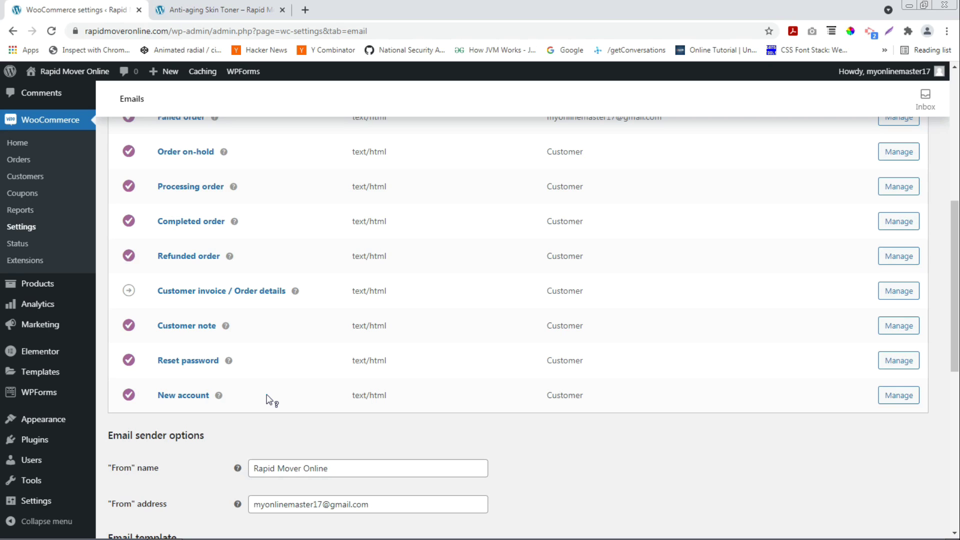
scroll(267, 396, "down", 2)
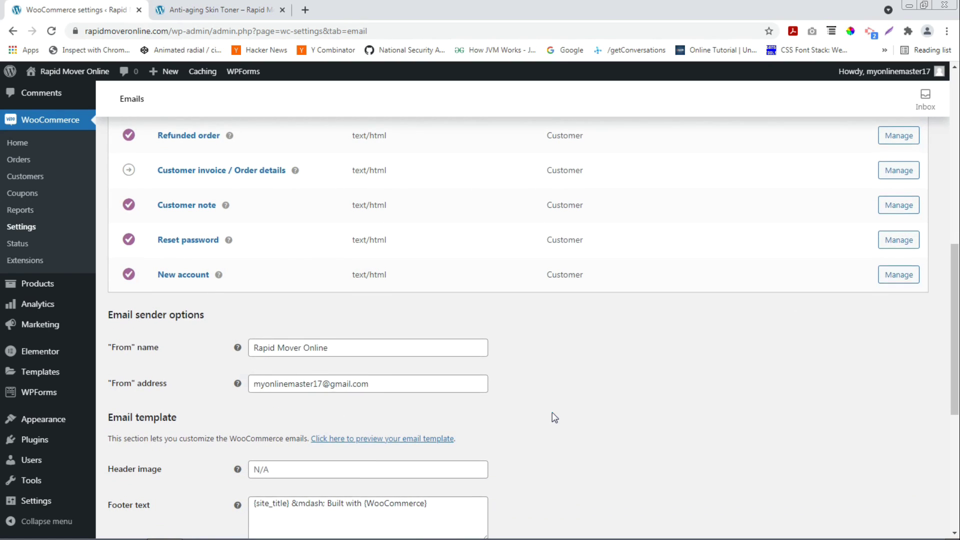
Check the email sender options, template colors and email insights option, and save the email settings.
scroll(552, 412, "down", 2)
left_click_drag(113, 193, 200, 192)
left_click(200, 192)
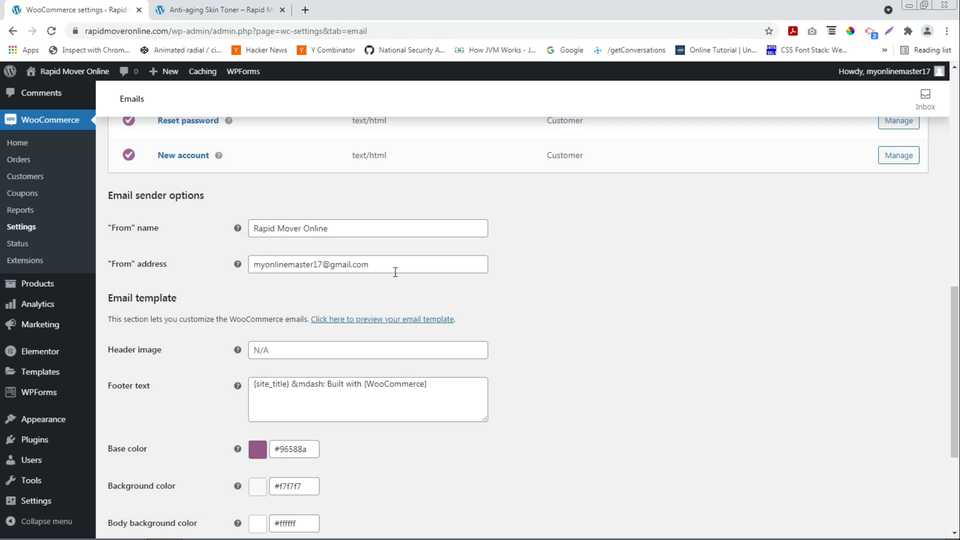
scroll(395, 272, "down", 2)
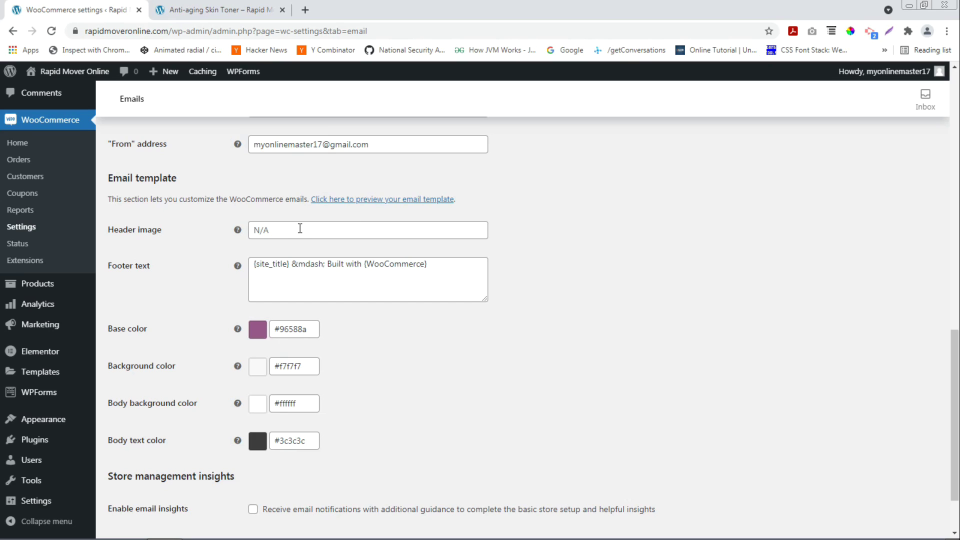
scroll(335, 280, "down", 2)
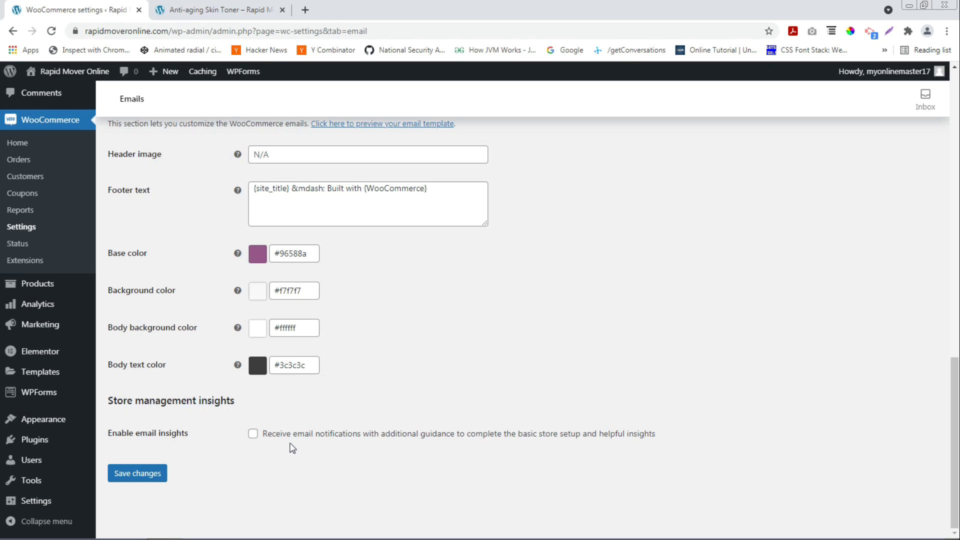
left_click(136, 477)
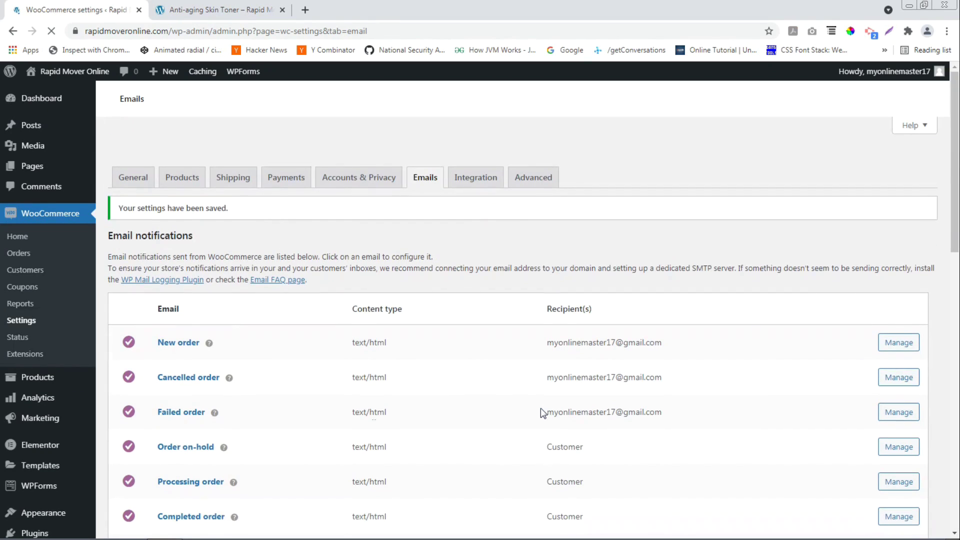
Look over the MaxMind Geolocation integration settings in the WooCommerce settings.
left_click(473, 280)
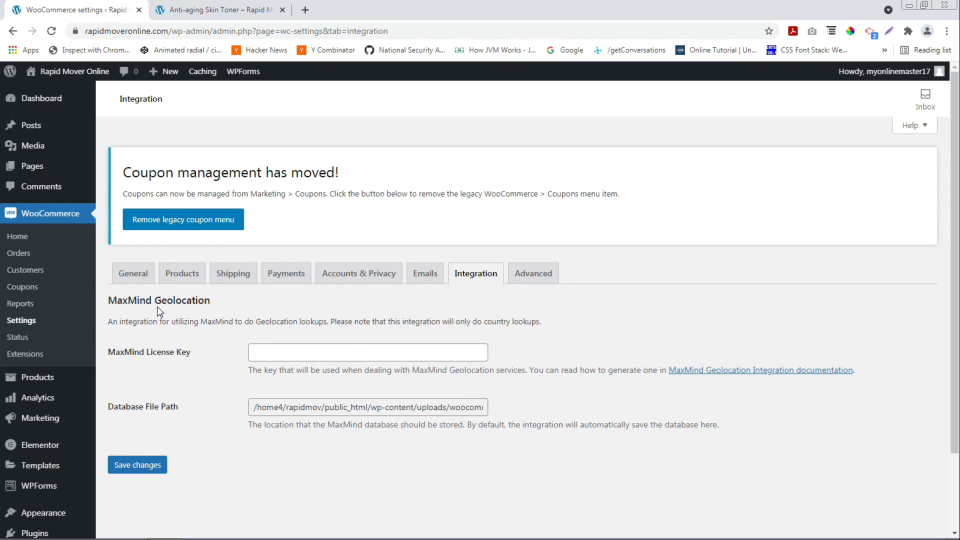
left_click_drag(156, 300, 226, 302)
left_click(226, 302)
Examine the advanced WooCommerce settings, from the page setup to the checkout and account endpoints.
left_click(545, 273)
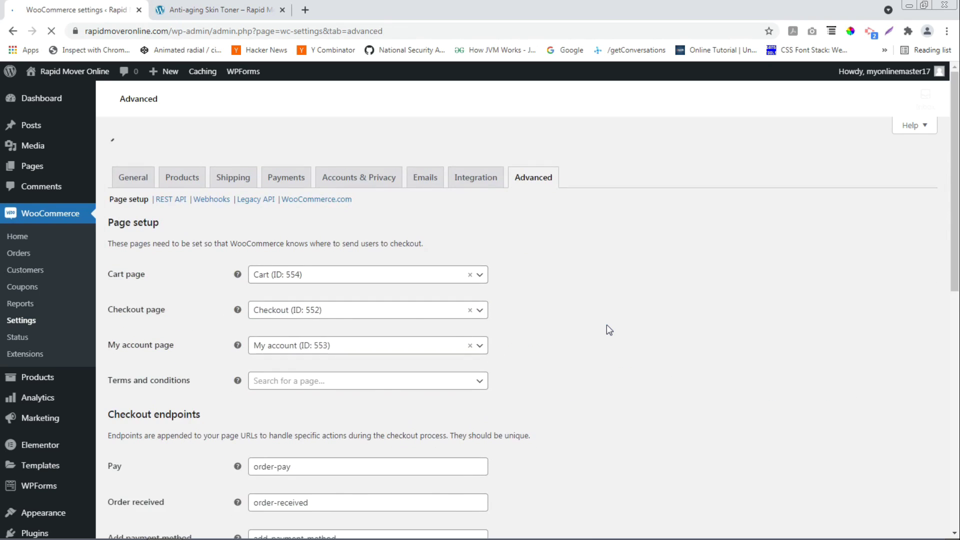
scroll(595, 332, "down", 3)
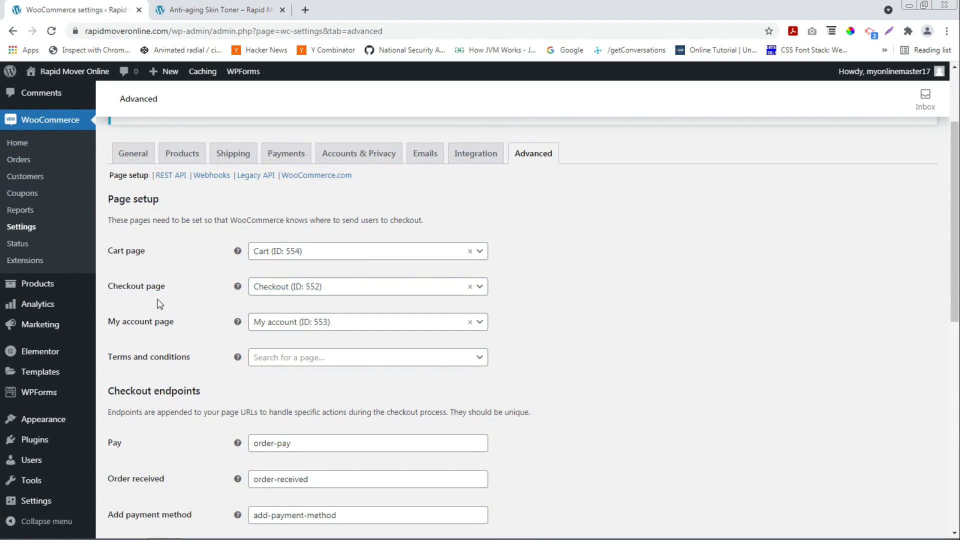
scroll(155, 330, "down", 1)
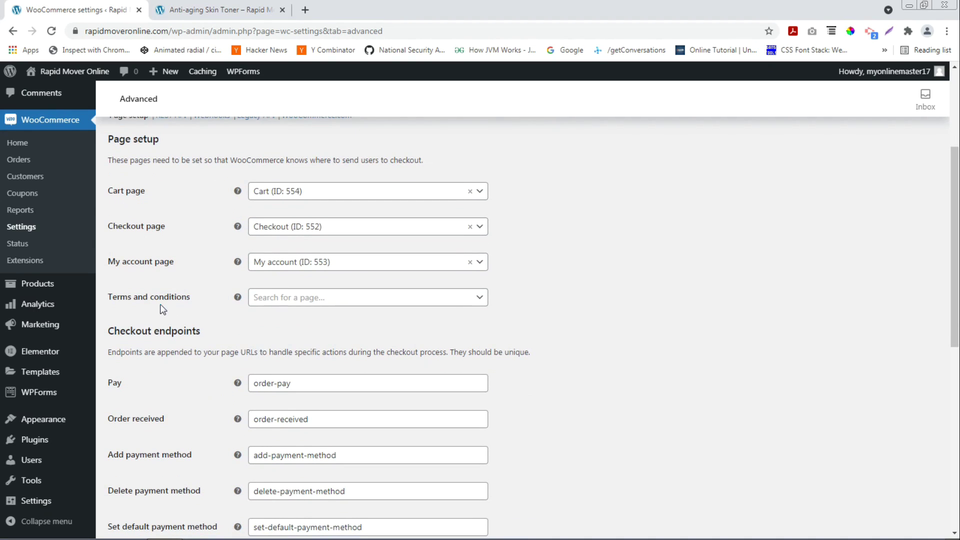
left_click(318, 299)
left_click(317, 299)
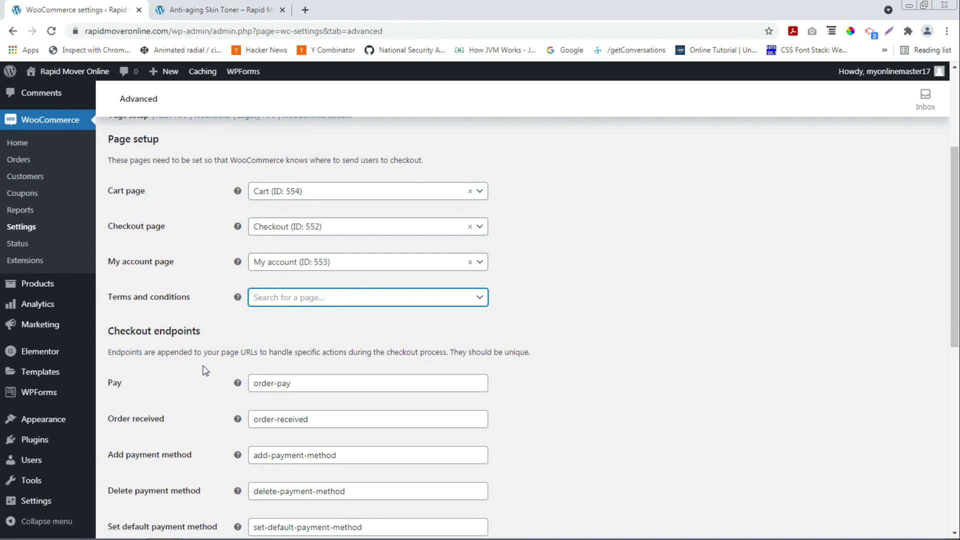
scroll(200, 360, "down", 3)
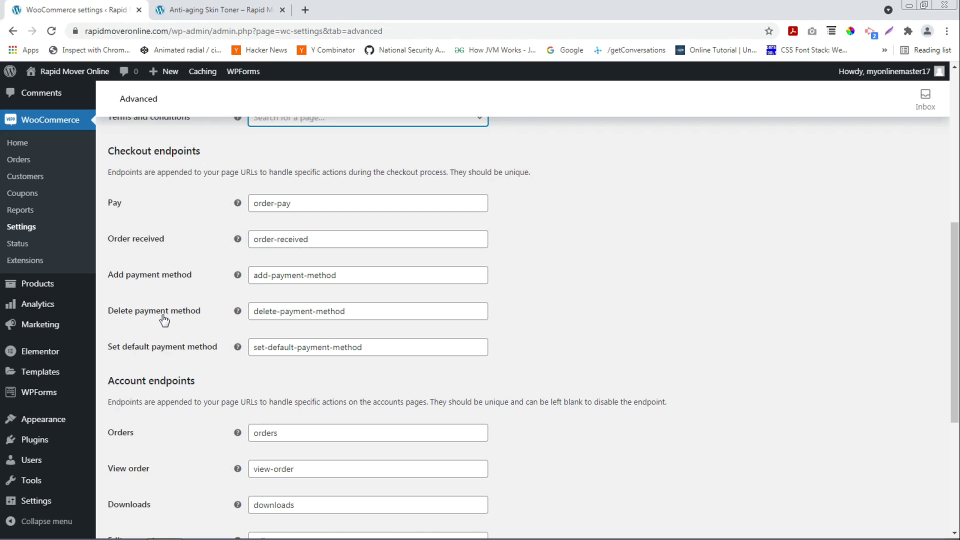
scroll(166, 356, "up", 7)
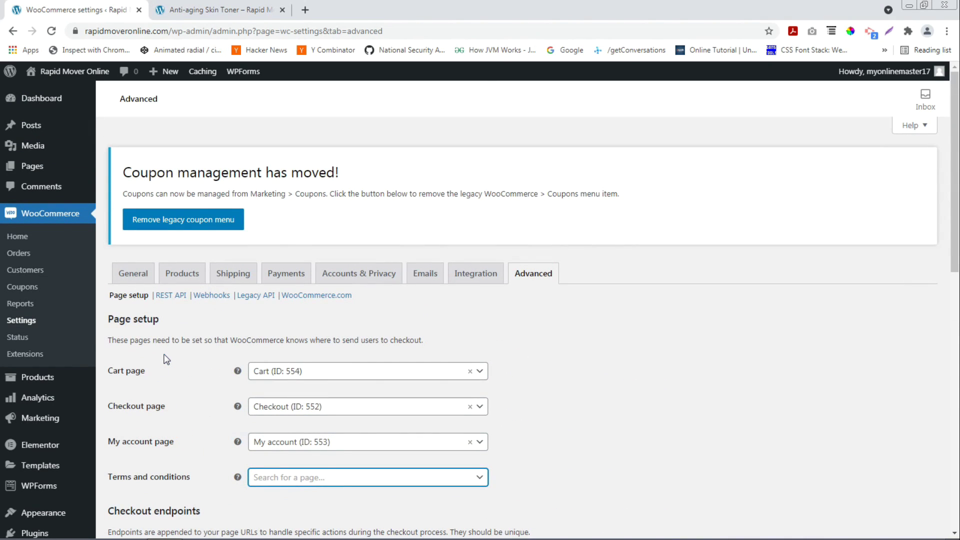
scroll(166, 359, "down", 8)
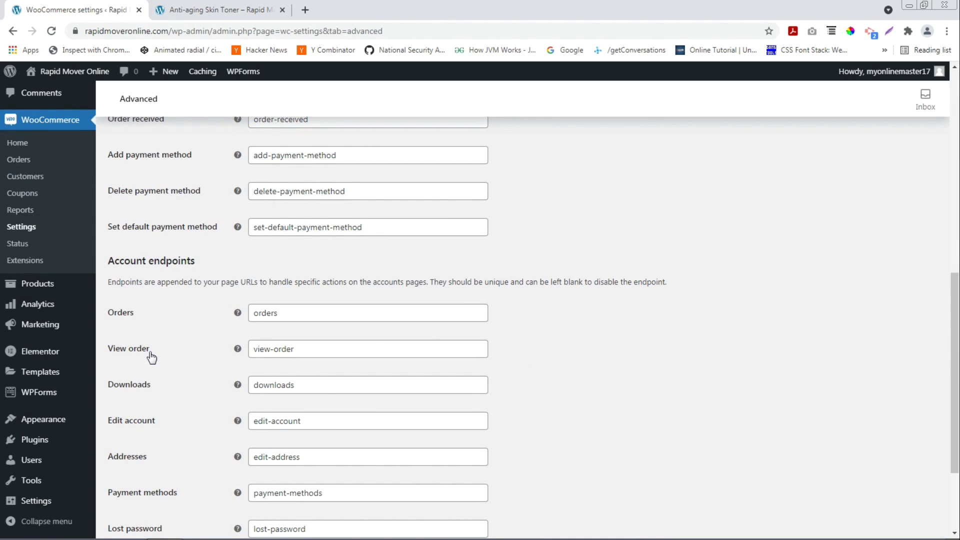
scroll(152, 357, "down", 3)
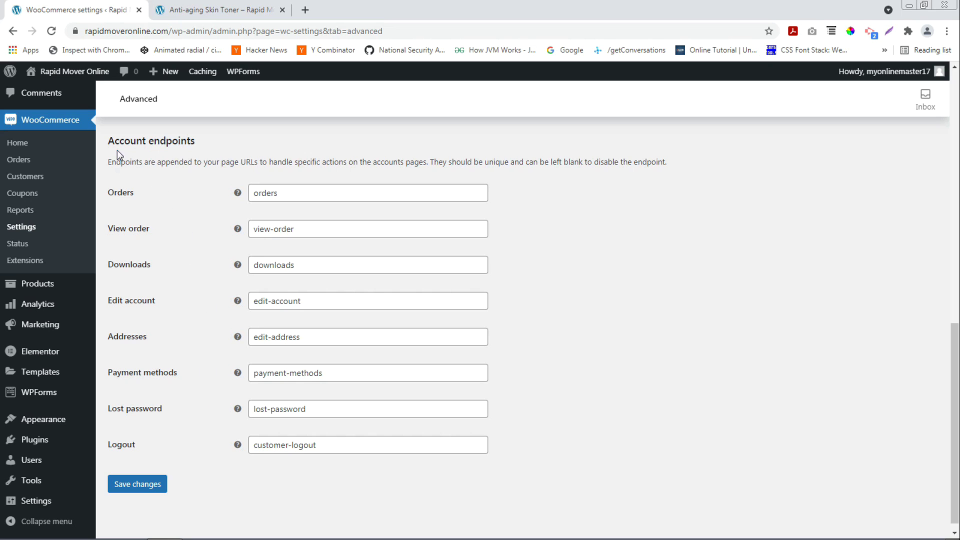
left_click_drag(108, 138, 208, 144)
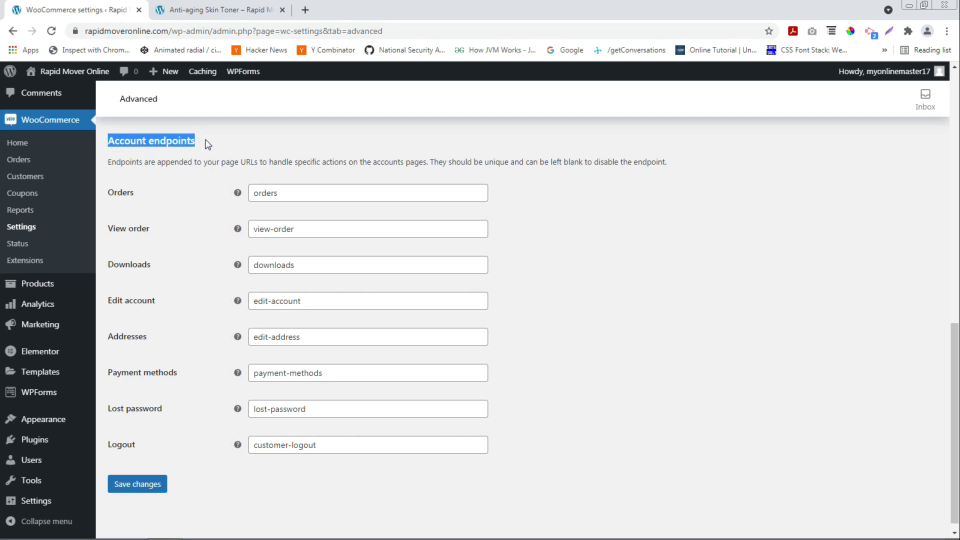
Open the WooCommerce system status and read through the WordPress and server environment details.
scroll(209, 345, "up", 10)
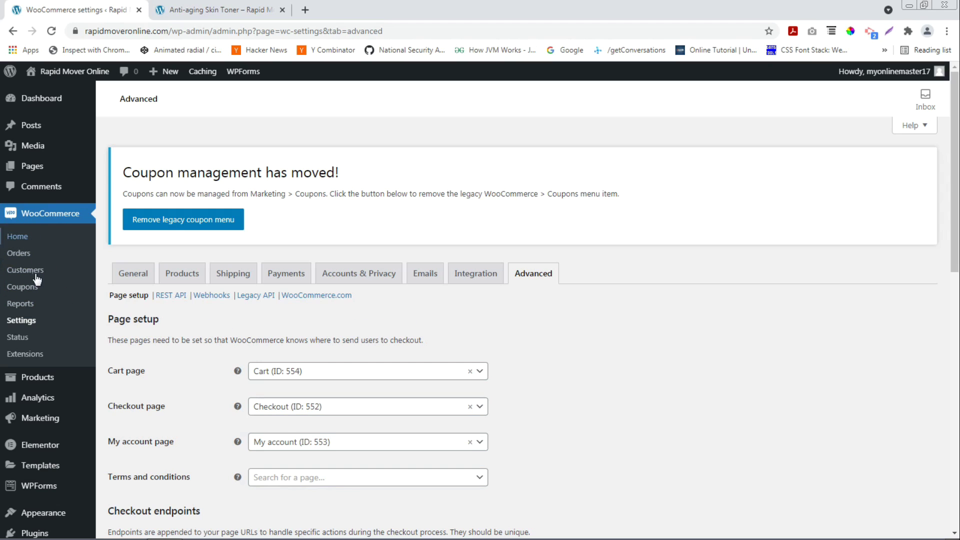
left_click(23, 339)
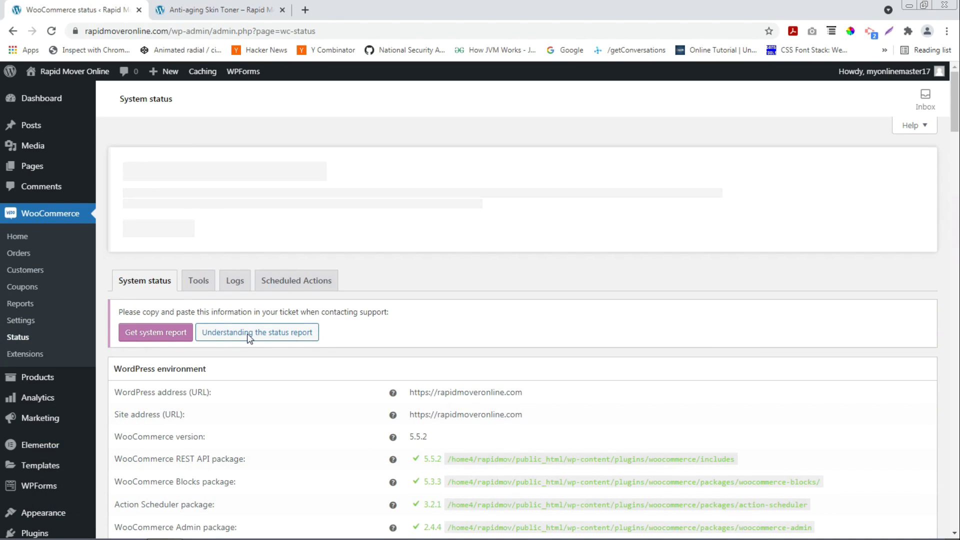
scroll(249, 338, "down", 2)
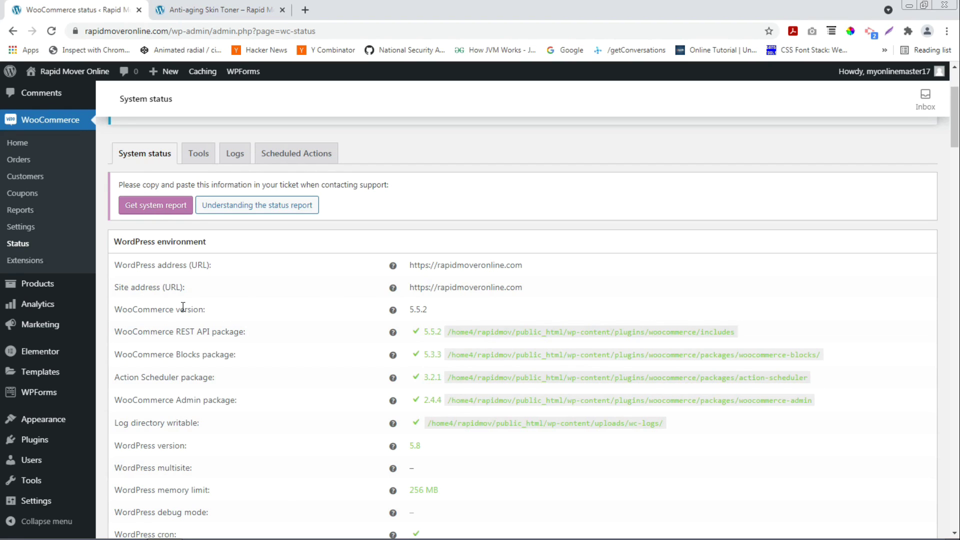
mouse_move(392, 311)
scroll(232, 325, "down", 1)
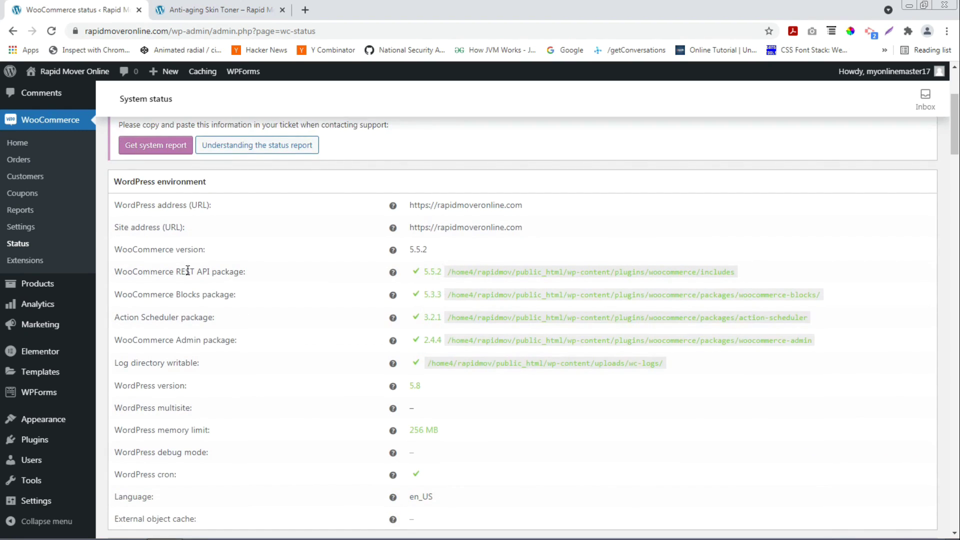
scroll(310, 310, "down", 3)
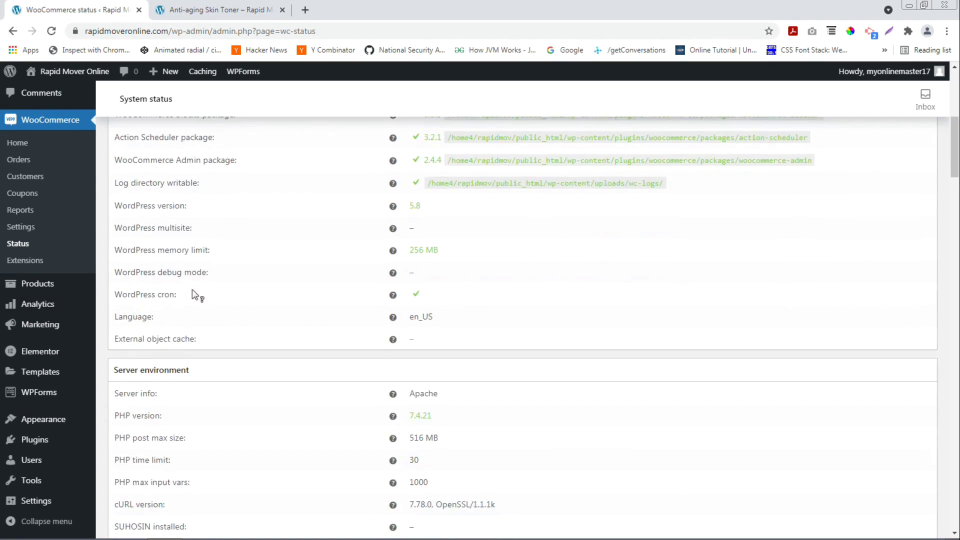
left_click_drag(160, 249, 185, 250)
scroll(137, 388, "down", 1)
left_click(130, 367)
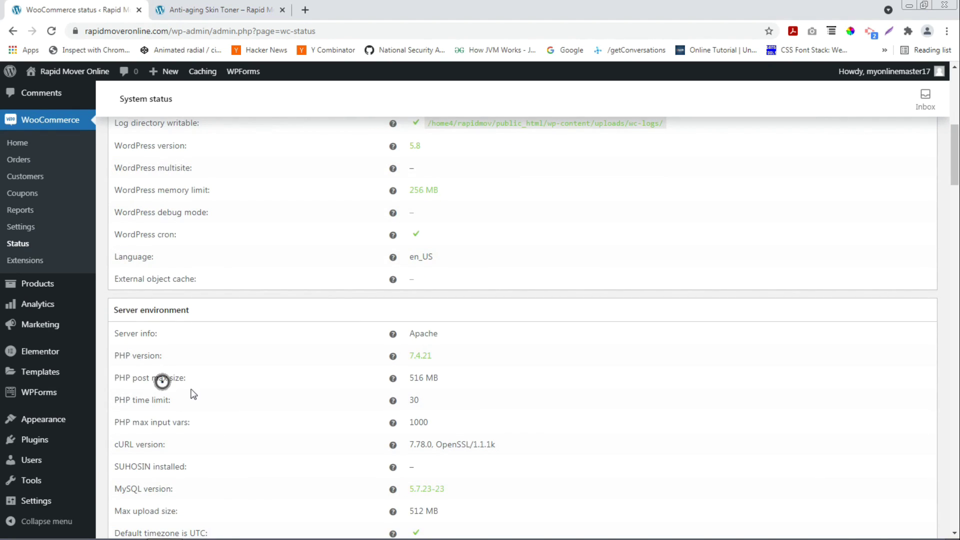
Examine the remaining server checks, the database tables and the post type counts in the system status report.
scroll(246, 396, "down", 2)
scroll(245, 399, "down", 3)
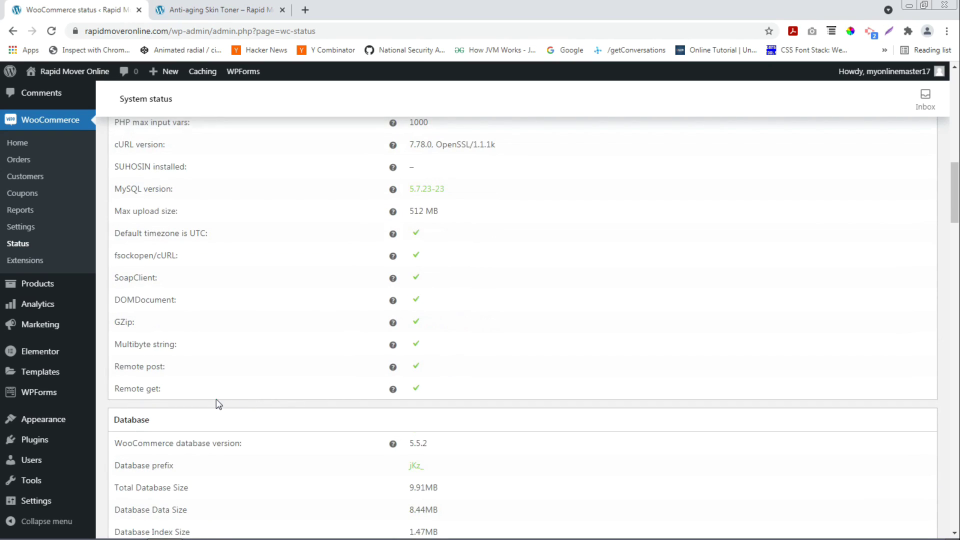
scroll(216, 399, "down", 3)
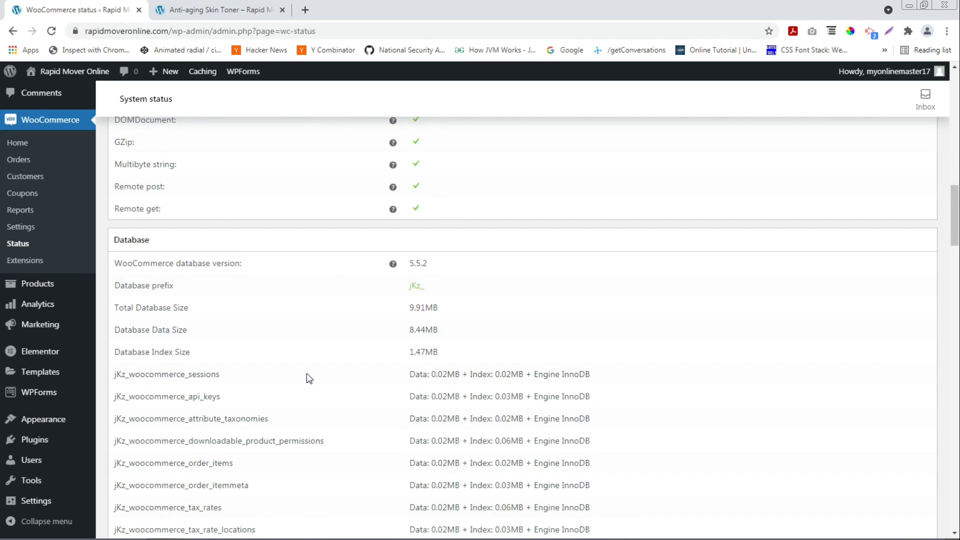
scroll(307, 375, "down", 8)
scroll(307, 373, "down", 5)
scroll(364, 362, "down", 10)
scroll(364, 360, "up", 2)
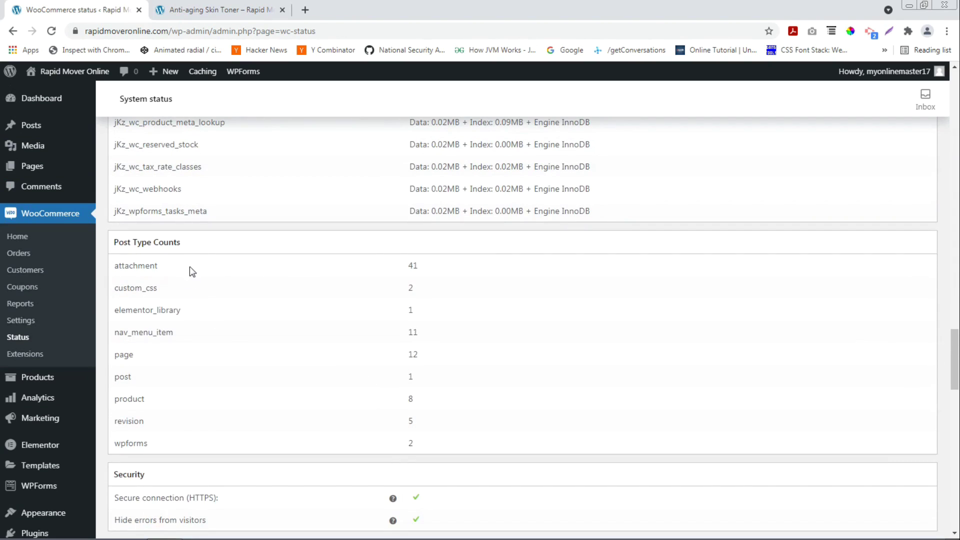
Read through the rest of the system status report, from security and plugins to settings, WooCommerce pages, theme and action scheduler.
scroll(362, 358, "down", 3)
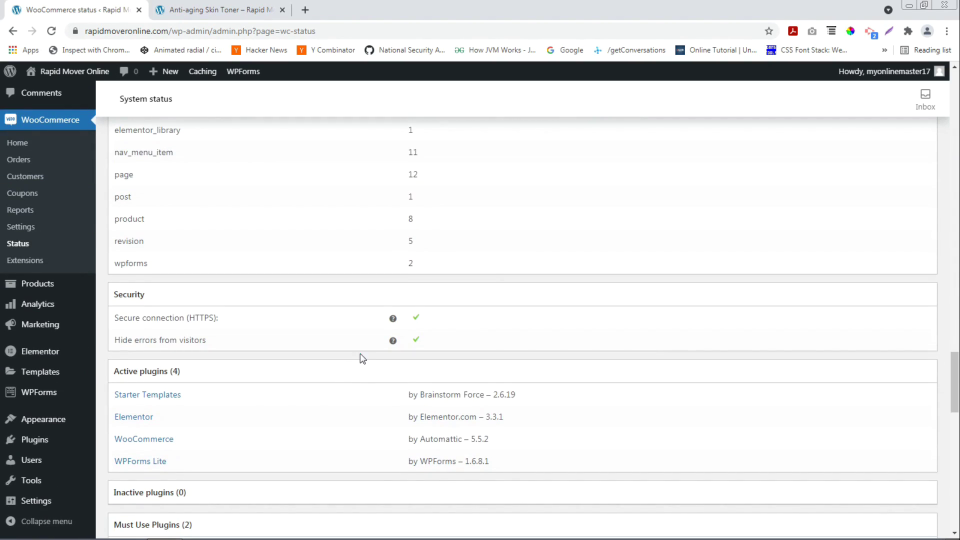
left_click(76, 31)
left_click(489, 332)
scroll(418, 345, "down", 1)
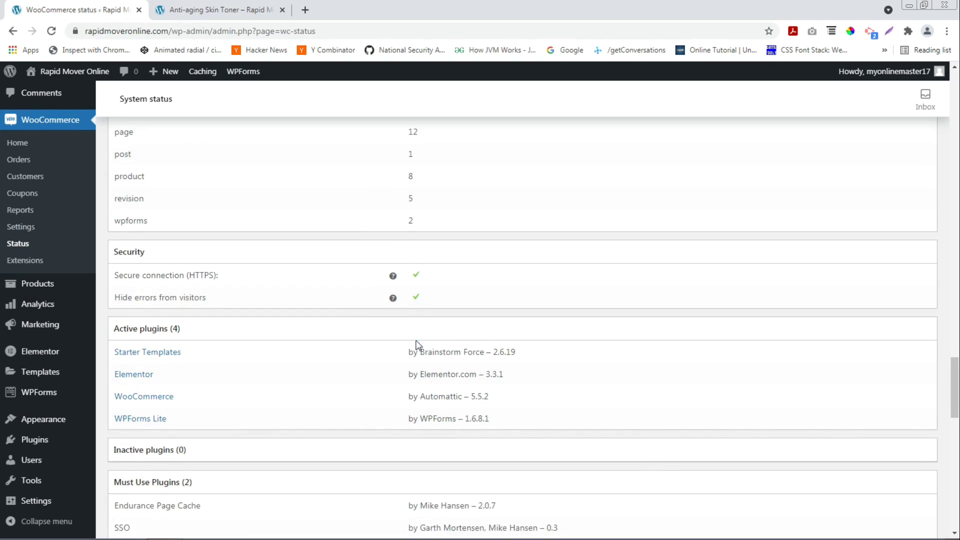
scroll(418, 345, "down", 1)
scroll(268, 356, "down", 4)
scroll(258, 371, "down", 1)
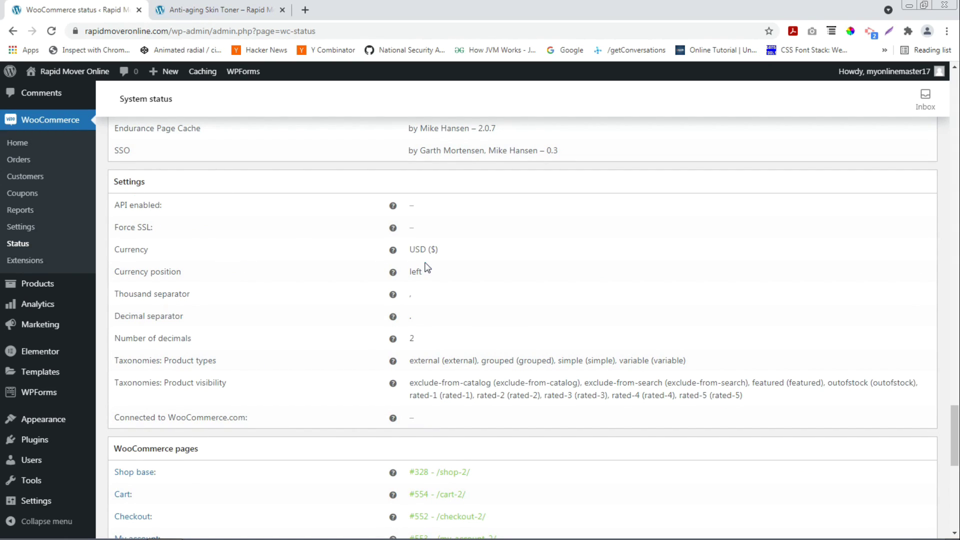
scroll(322, 313, "down", 4)
scroll(325, 340, "down", 4)
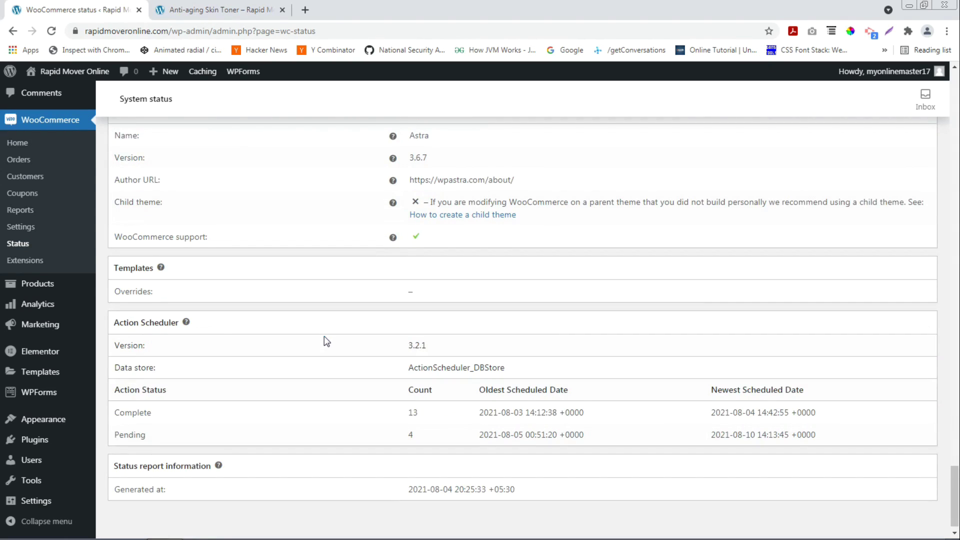
Examine the WooCommerce status tools, from clearing transients to creating default pages, deleting tax rates and updating the database.
scroll(268, 388, "up", 15)
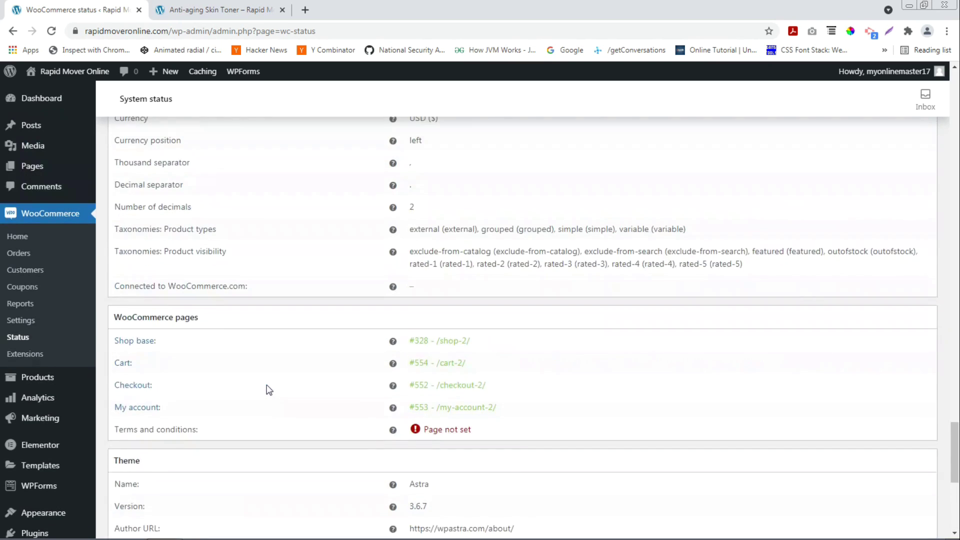
scroll(269, 390, "up", 20)
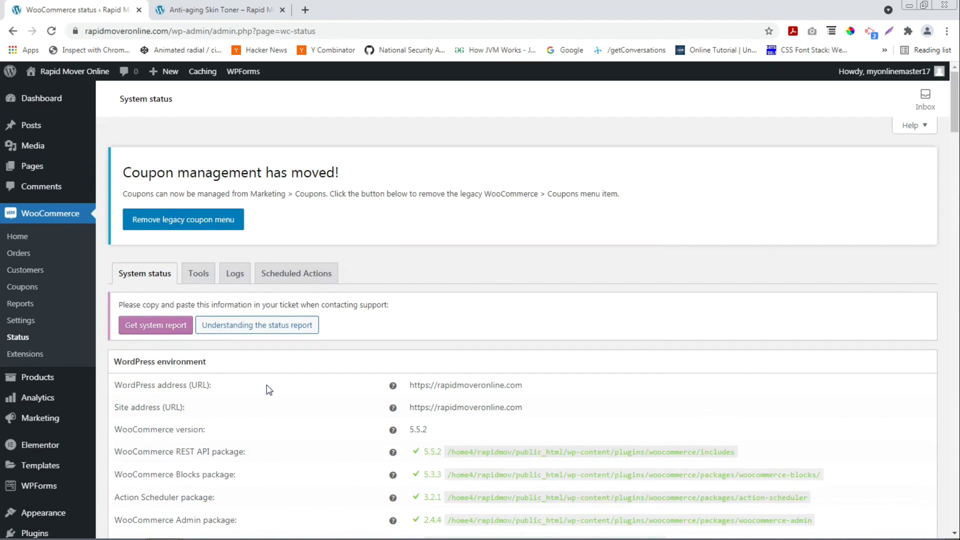
left_click(199, 273)
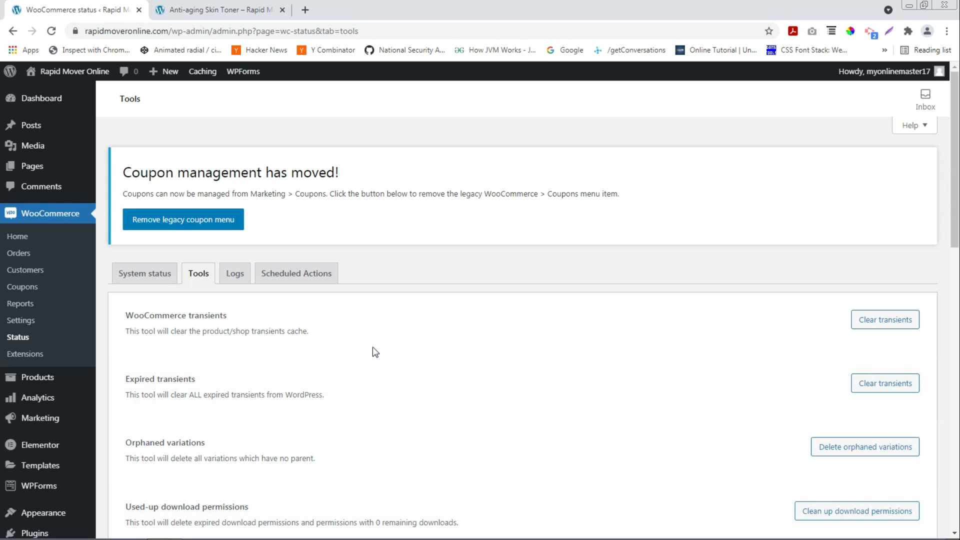
scroll(373, 346, "down", 3)
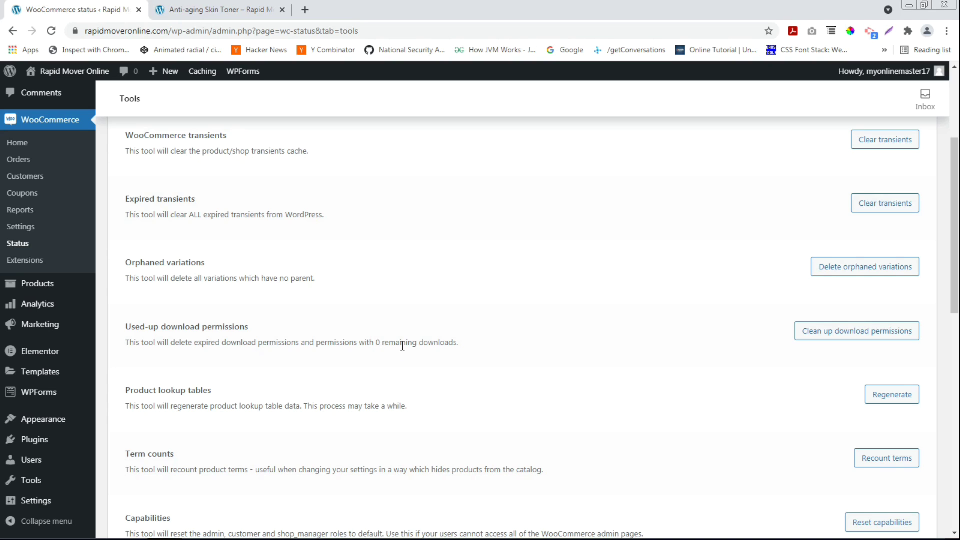
scroll(402, 346, "down", 6)
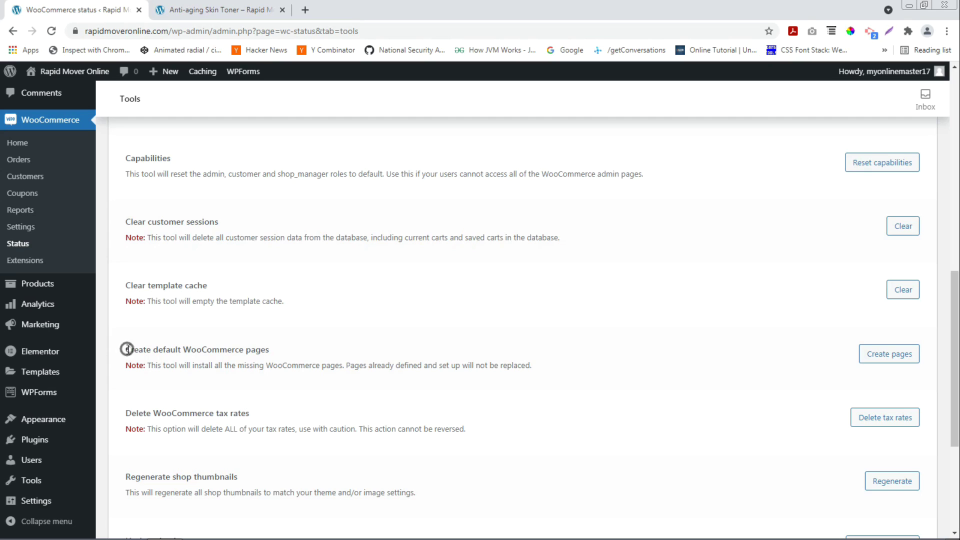
left_click_drag(125, 349, 273, 350)
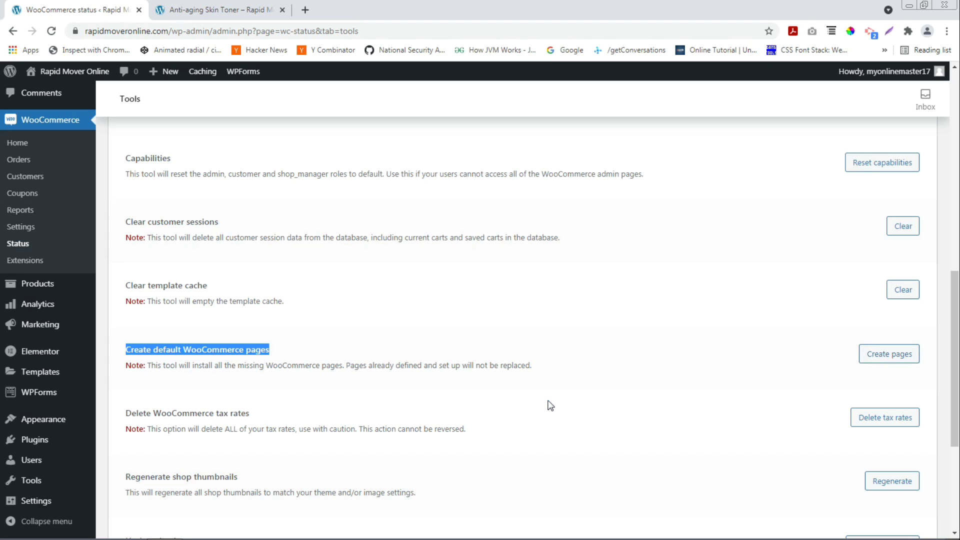
scroll(551, 403, "down", 2)
left_click_drag(198, 294, 250, 294)
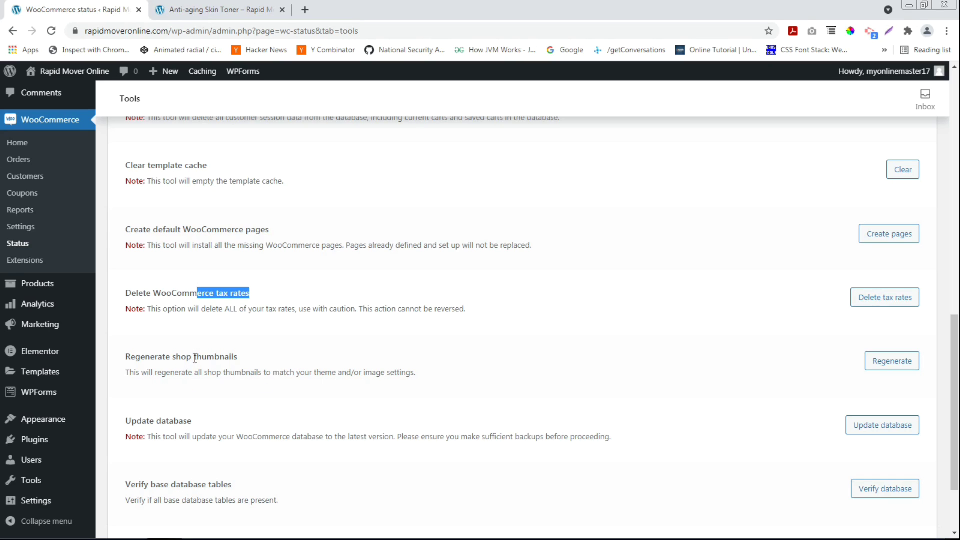
scroll(216, 370, "down", 2)
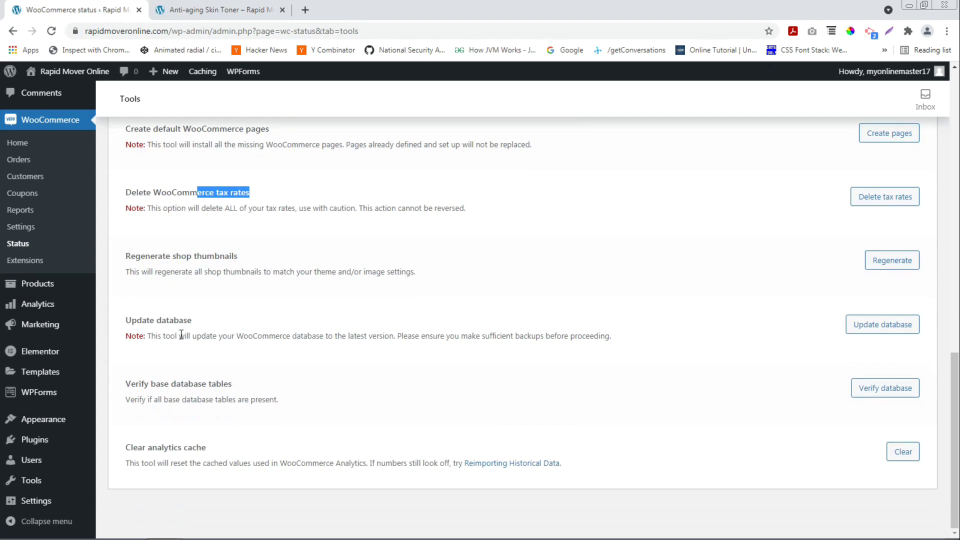
View the WooCommerce status logs and check which log files are available for selection.
scroll(305, 401, "up", 15)
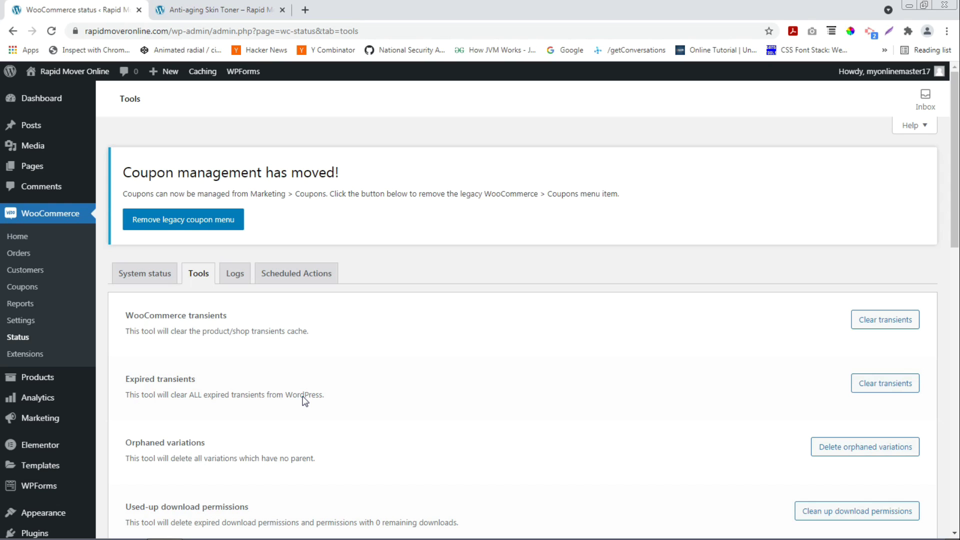
left_click(235, 274)
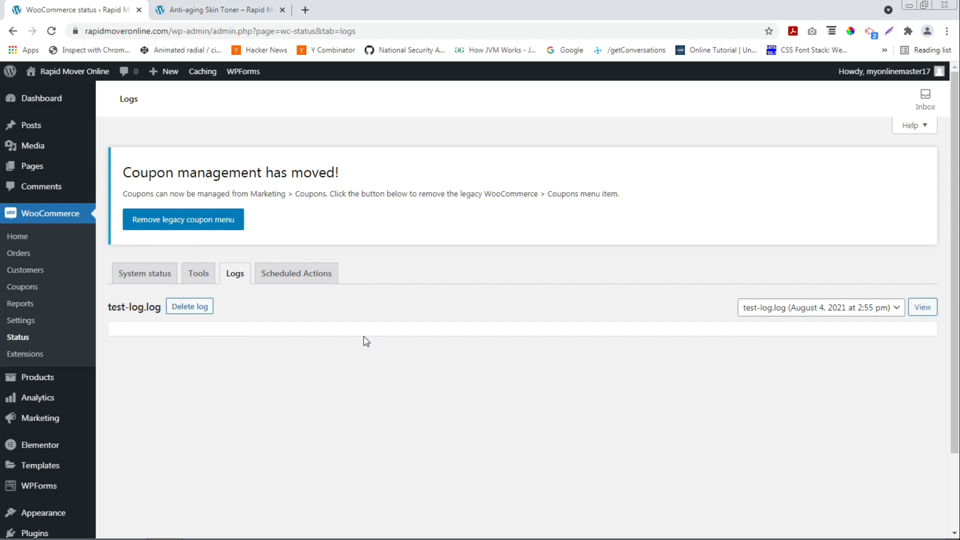
left_click(865, 306)
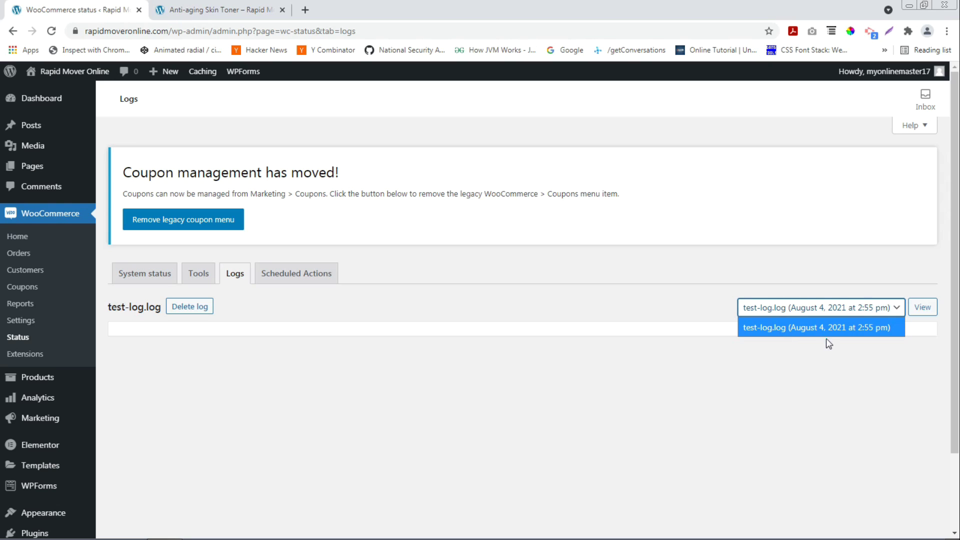
left_click(526, 331)
Look through the first page of scheduled actions in the WooCommerce status section.
left_click(305, 274)
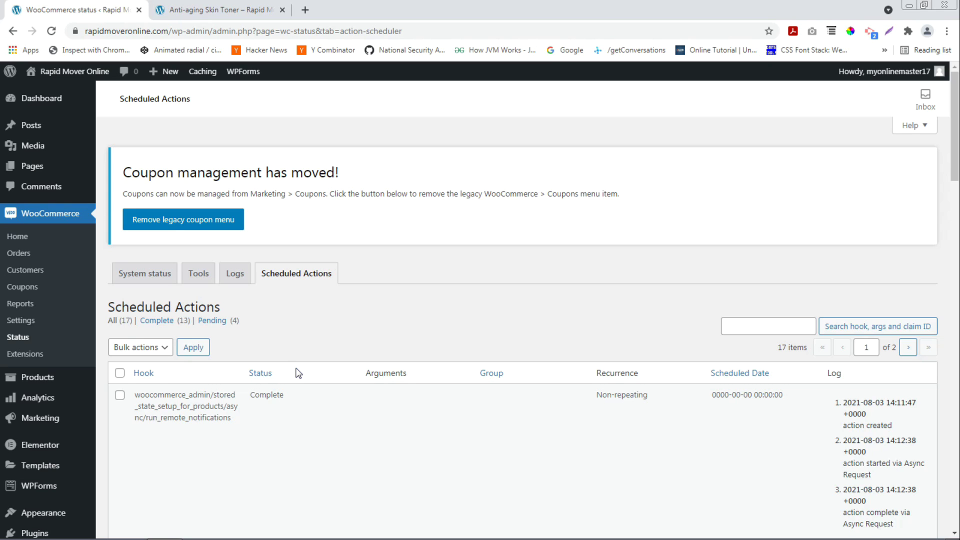
scroll(411, 470, "down", 5)
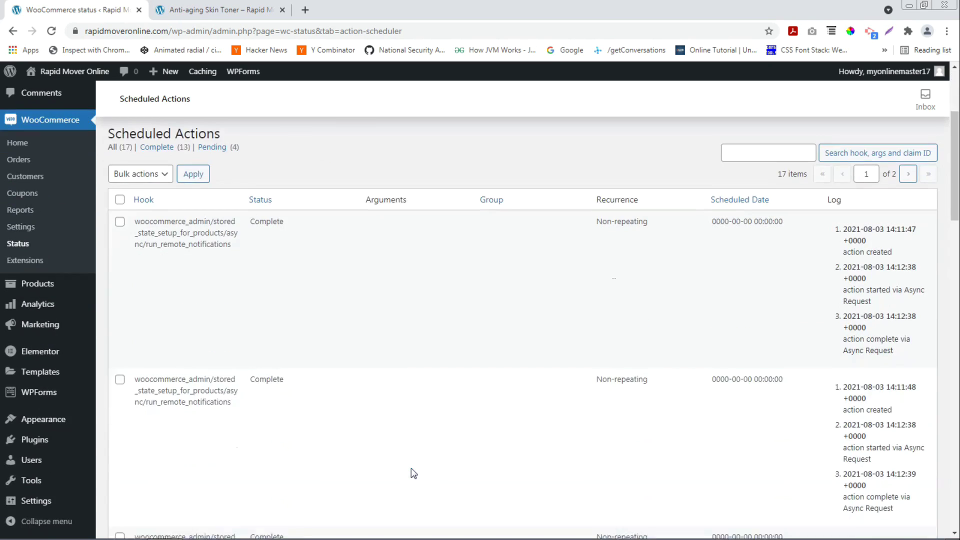
scroll(382, 388, "down", 10)
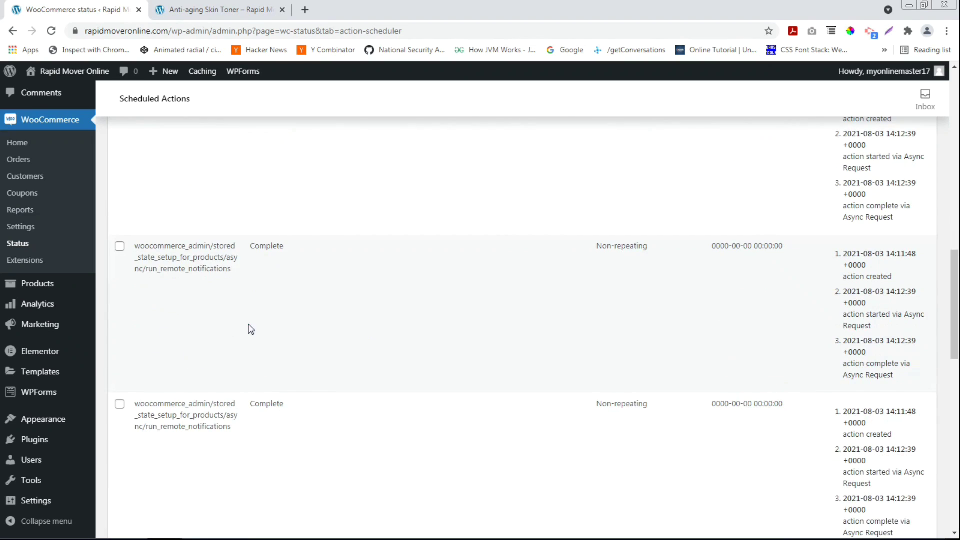
scroll(363, 386, "down", 1)
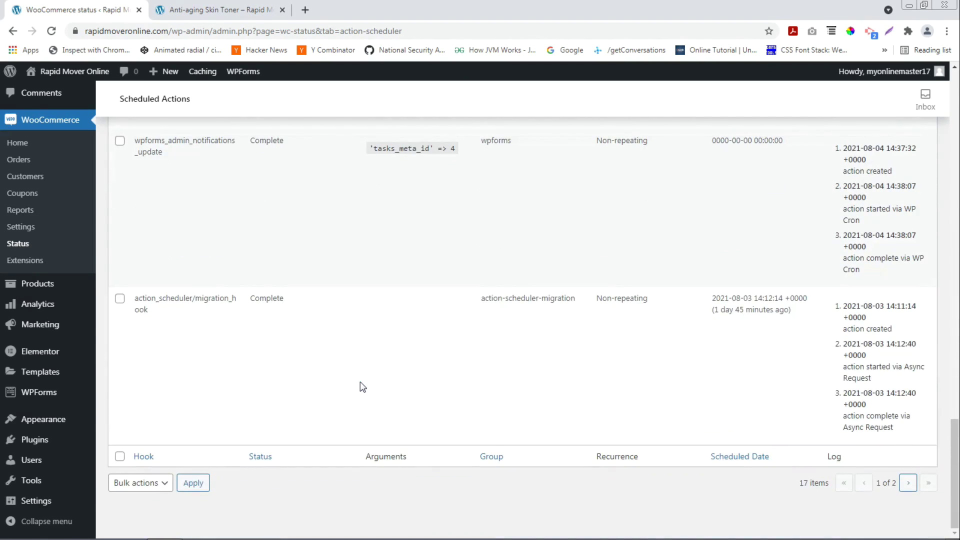
scroll(363, 387, "up", 20)
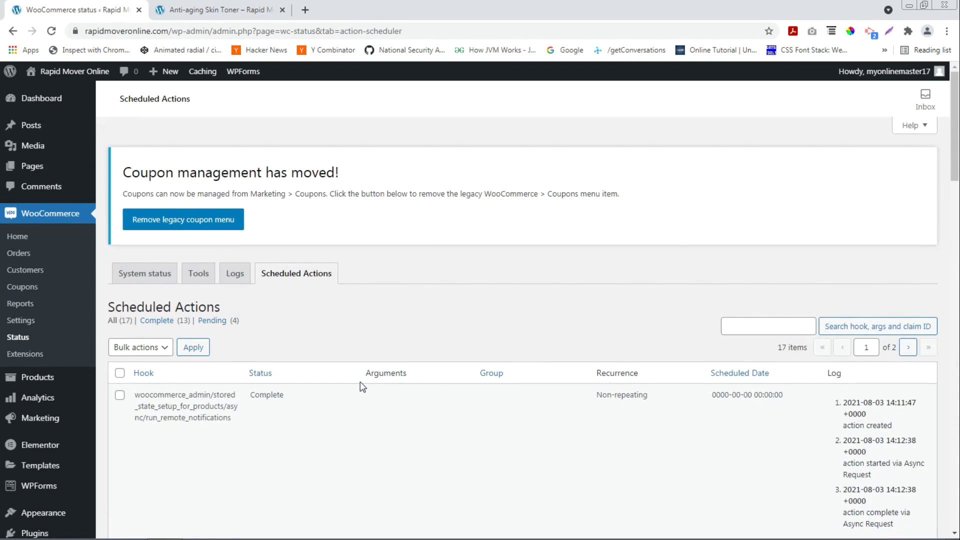
Browse the featured WooCommerce extensions, from subscriptions and payments to store add-ons, the official theme and marketing tools.
left_click(25, 354)
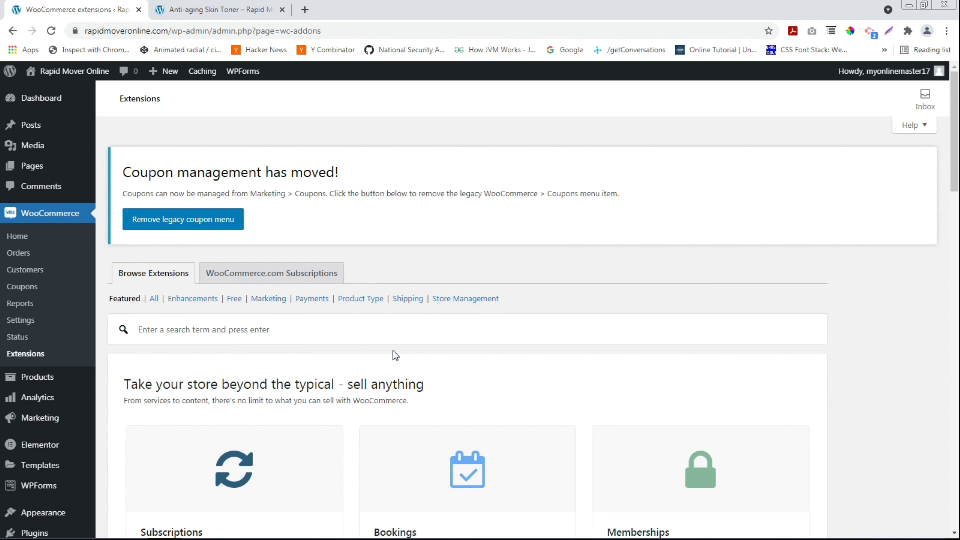
scroll(393, 351, "down", 5)
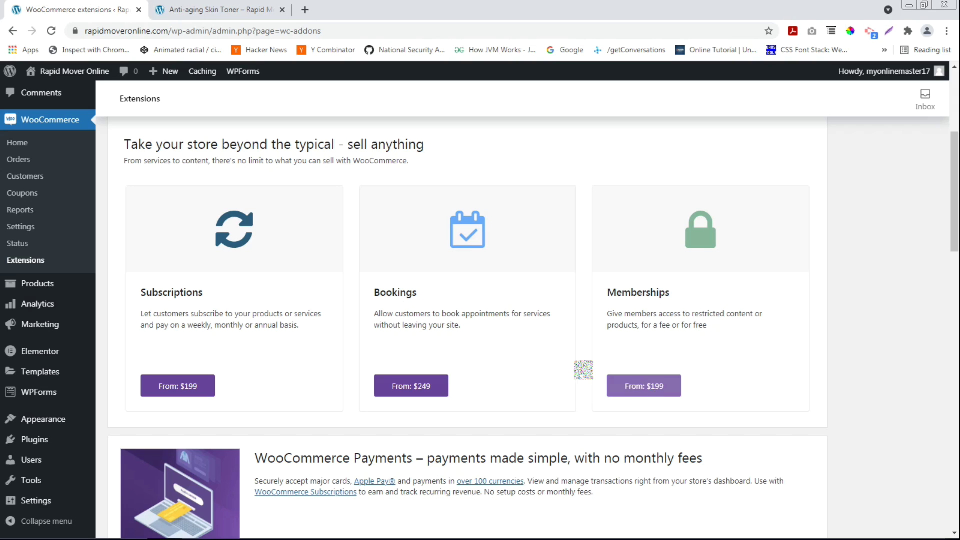
scroll(357, 300, "down", 5)
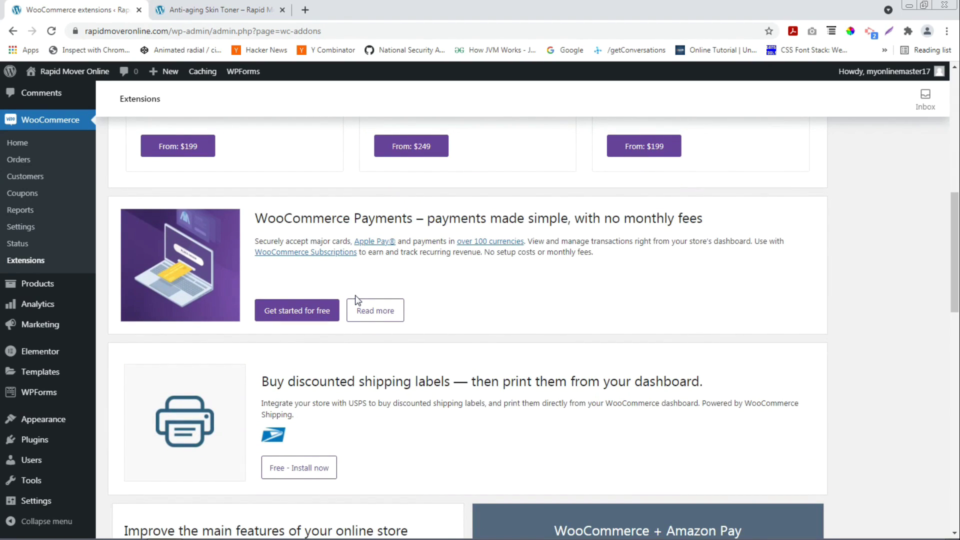
scroll(357, 300, "up", 6)
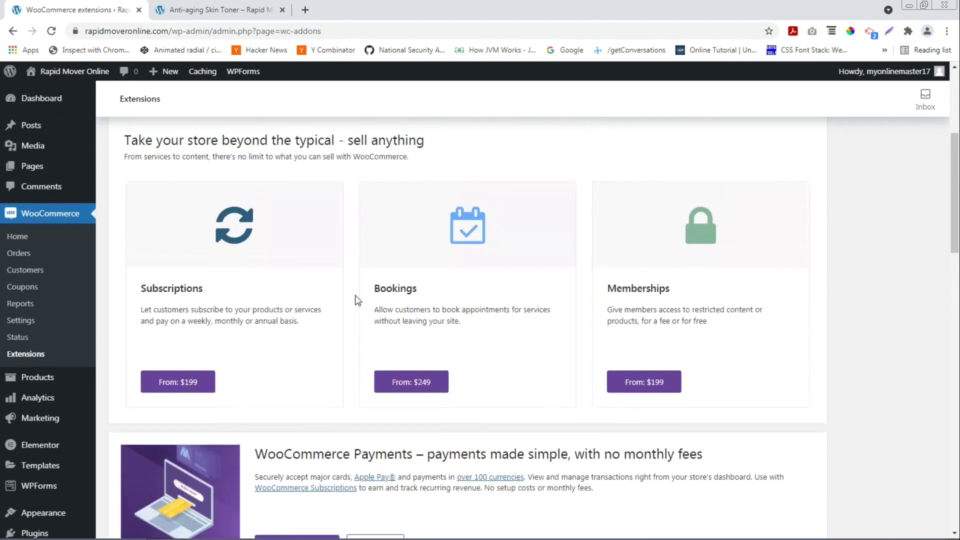
scroll(357, 300, "down", 6)
scroll(357, 300, "up", 3)
scroll(357, 300, "down", 15)
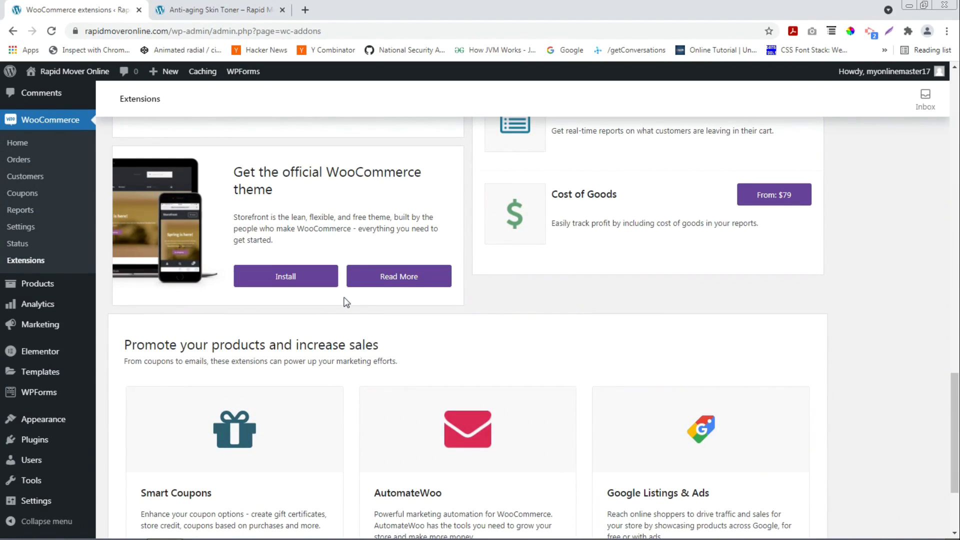
scroll(347, 302, "up", 7)
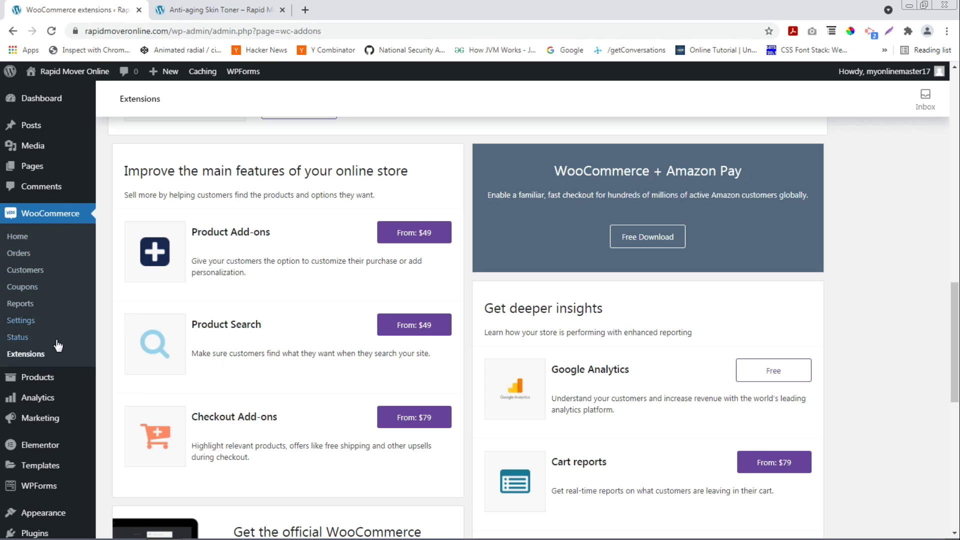
Open the list of all store products and look over its entries, filters and import and export options.
mouse_move(37, 379)
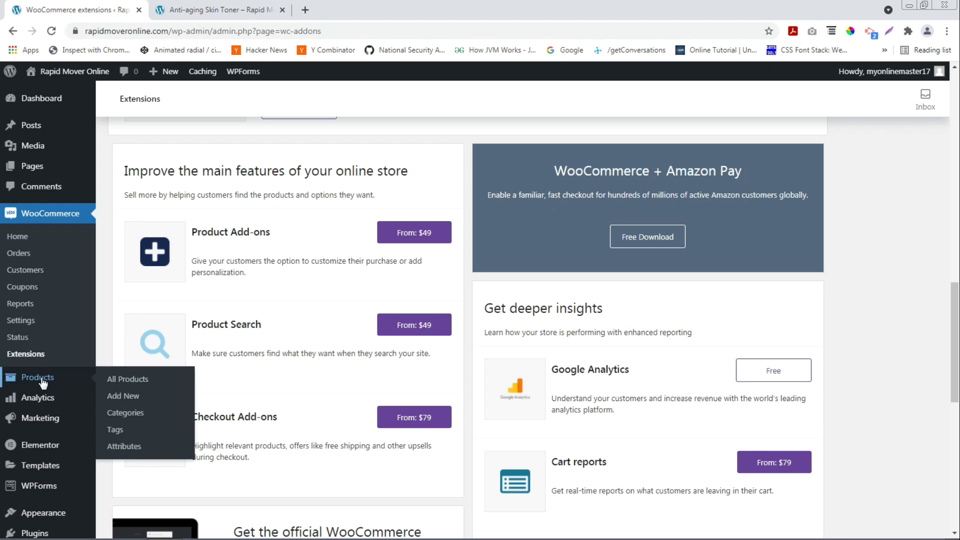
left_click(131, 379)
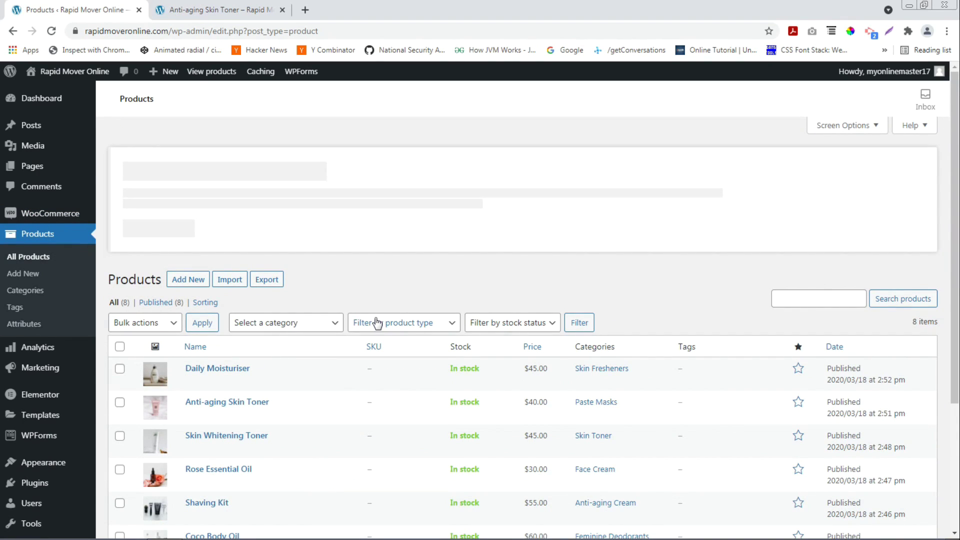
scroll(230, 382, "down", 2)
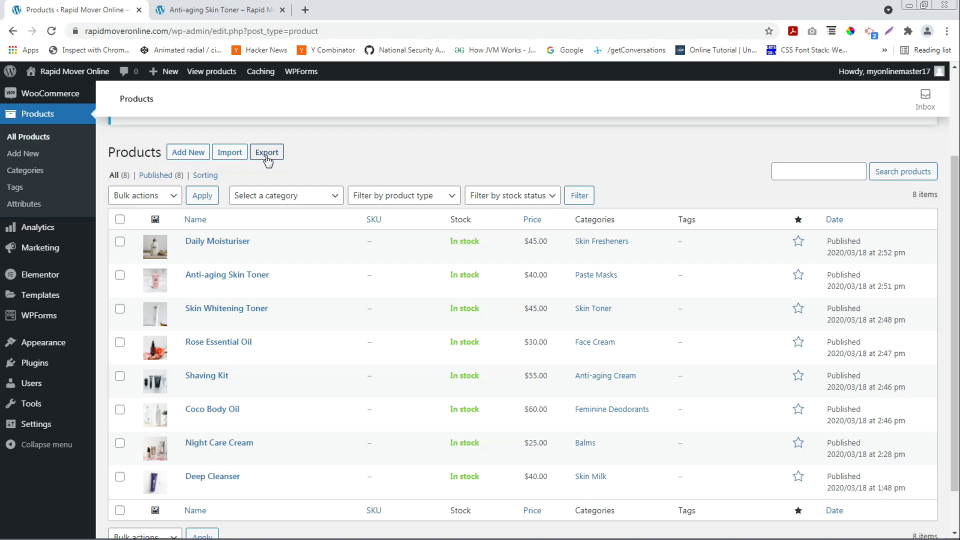
Open the product categories and review the new category form and the existing categories.
left_click(27, 170)
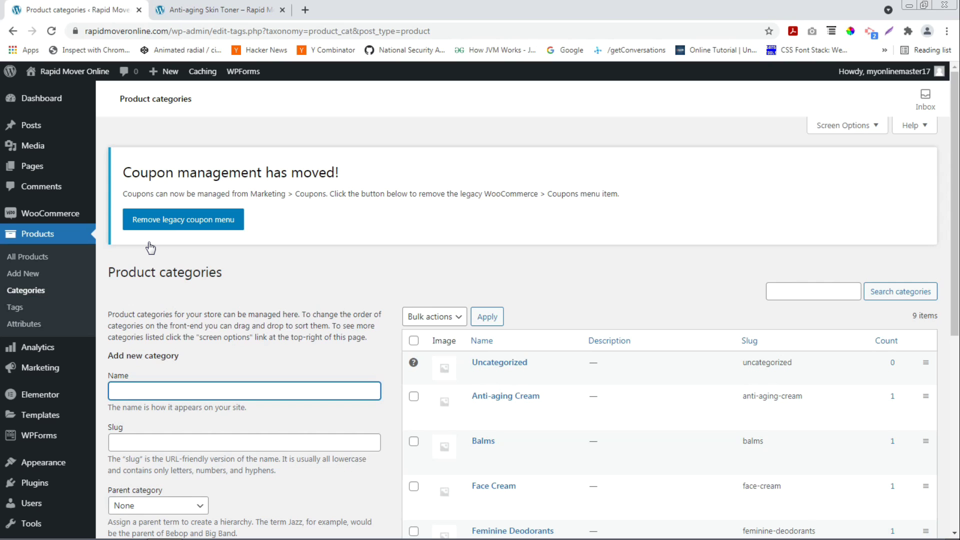
scroll(548, 332, "down", 3)
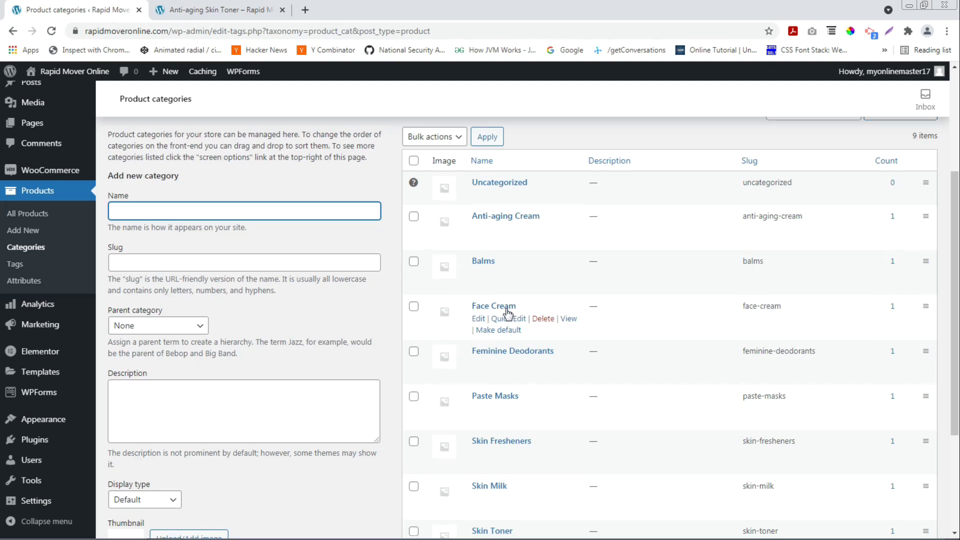
scroll(515, 300, "down", 3)
scroll(517, 324, "up", 6)
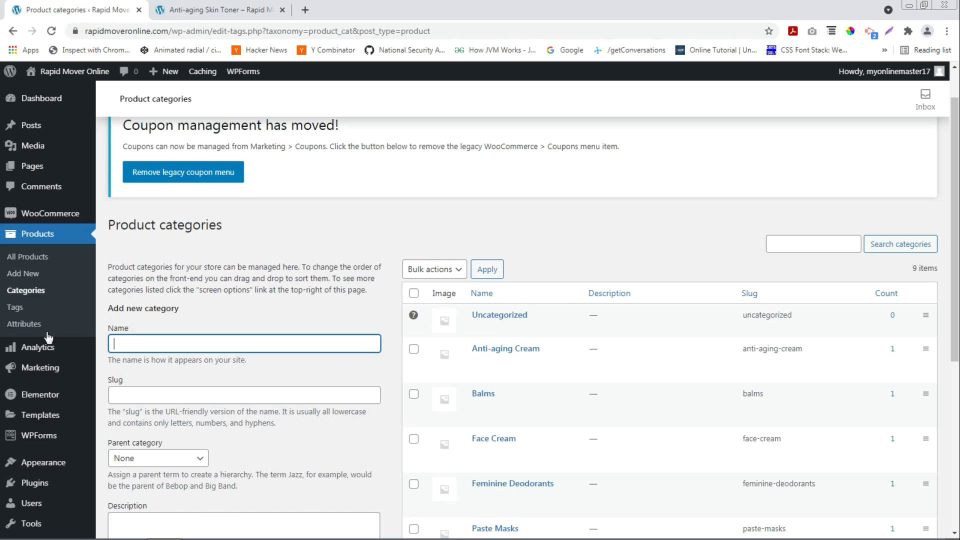
Look over the product tags page and the product attributes page with their forms for adding new entries.
left_click(22, 309)
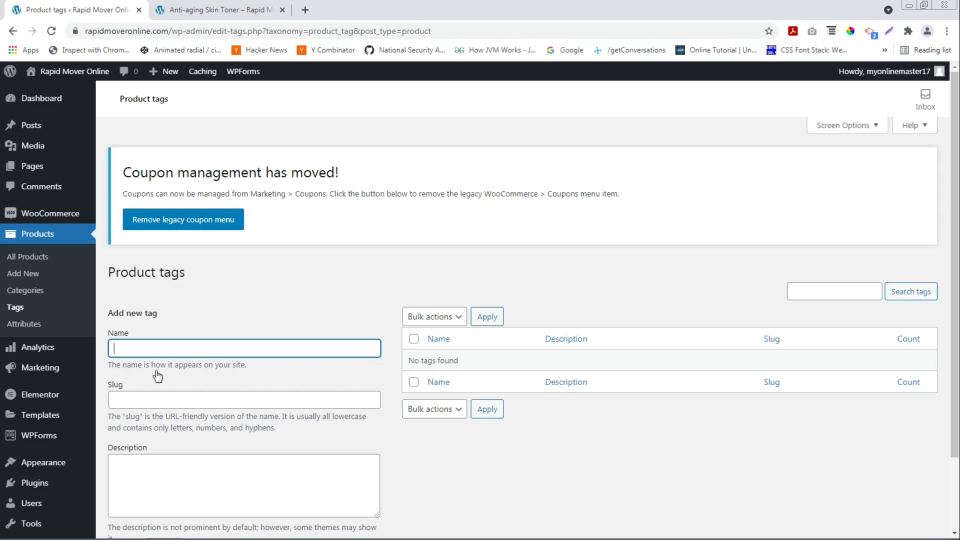
left_click(24, 324)
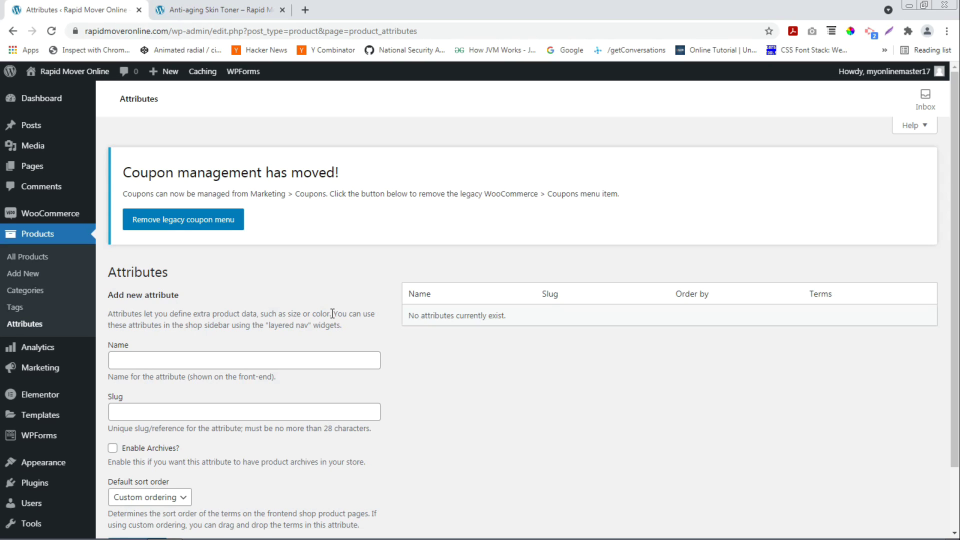
mouse_move(54, 218)
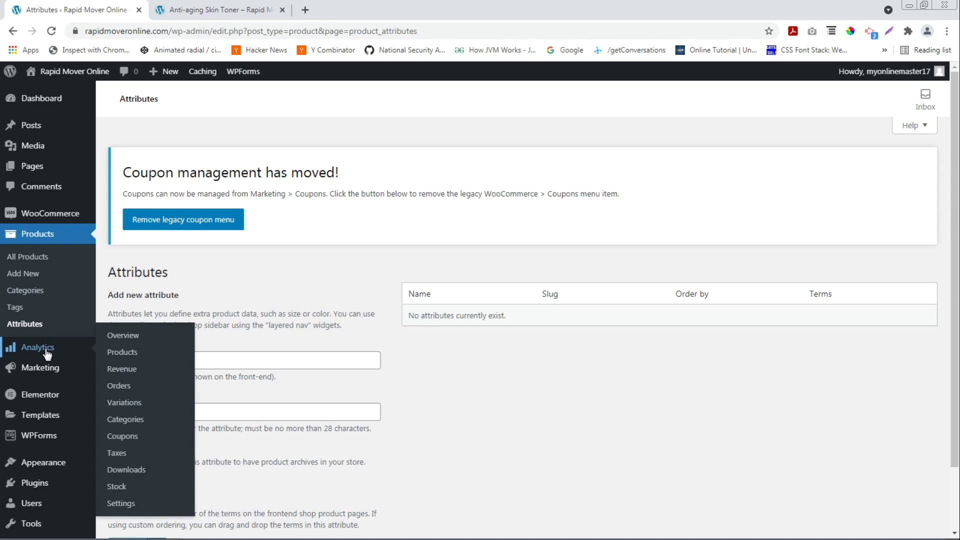
mouse_move(51, 373)
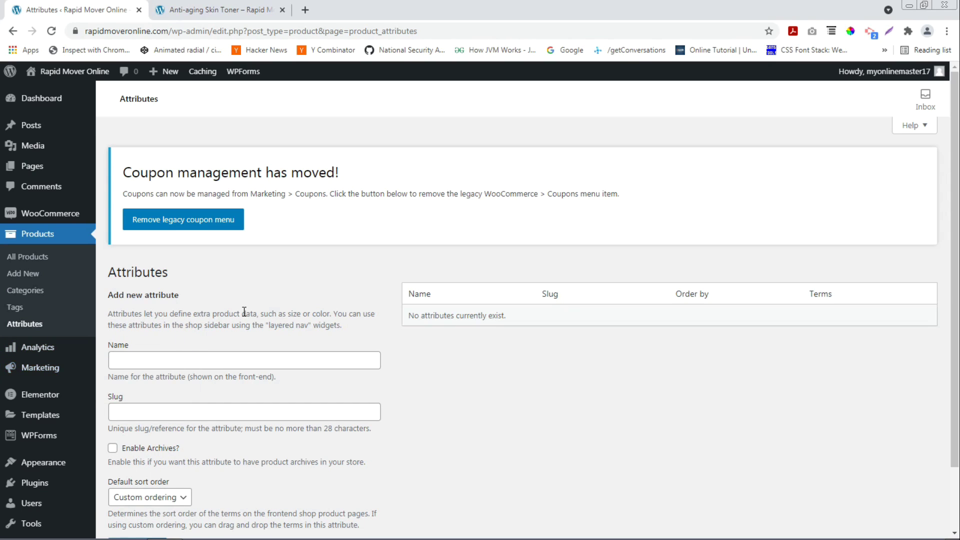